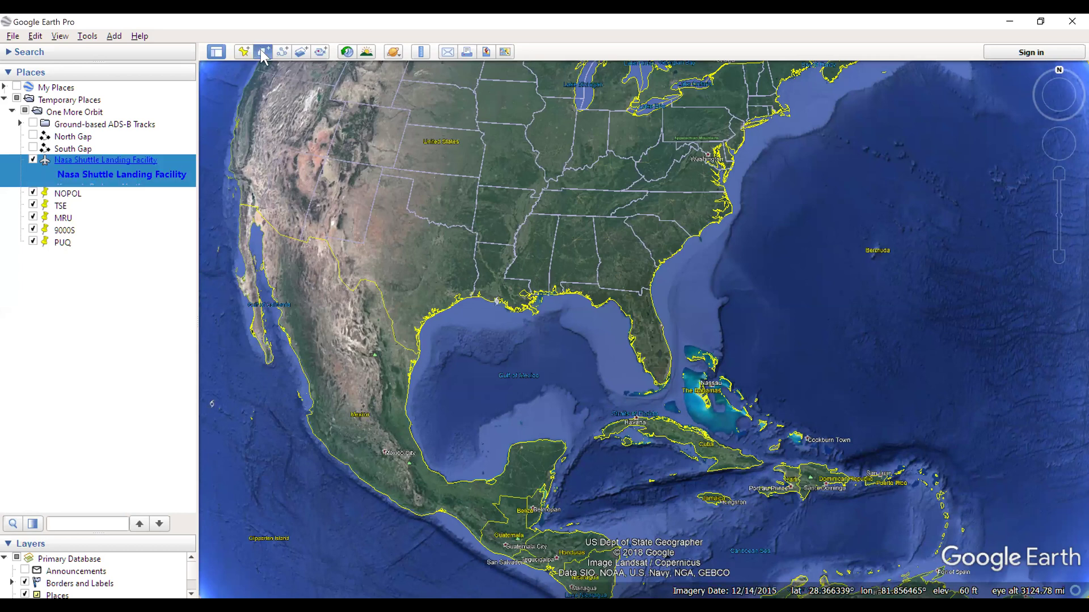
- Draw an untitled four-cornered polygon spanning the Gulf of Mexico, Caribbean and southern Mexico
left_click(262, 52)
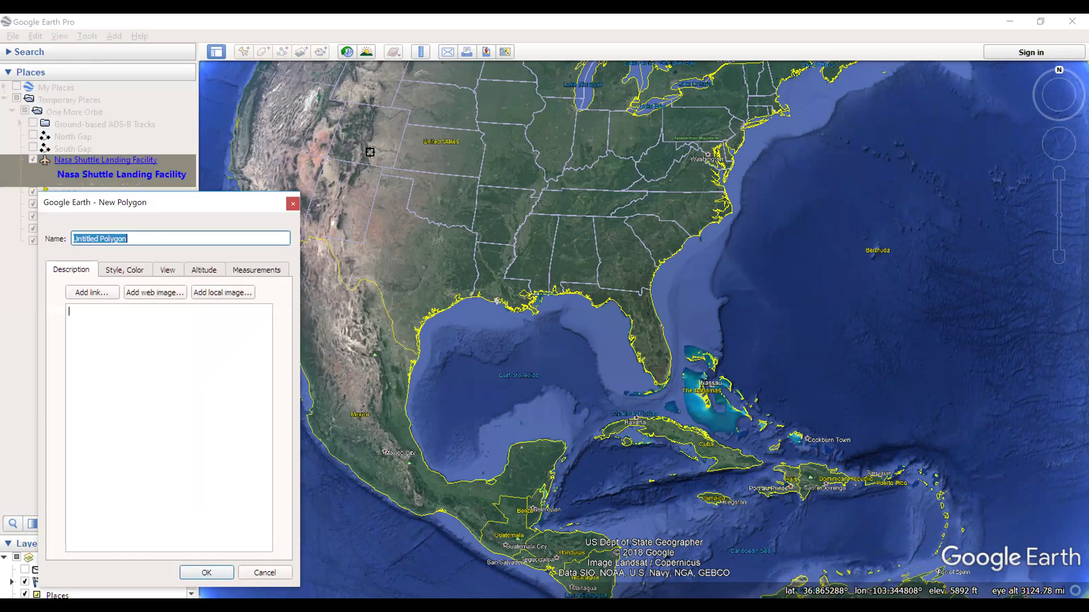
left_click(869, 157)
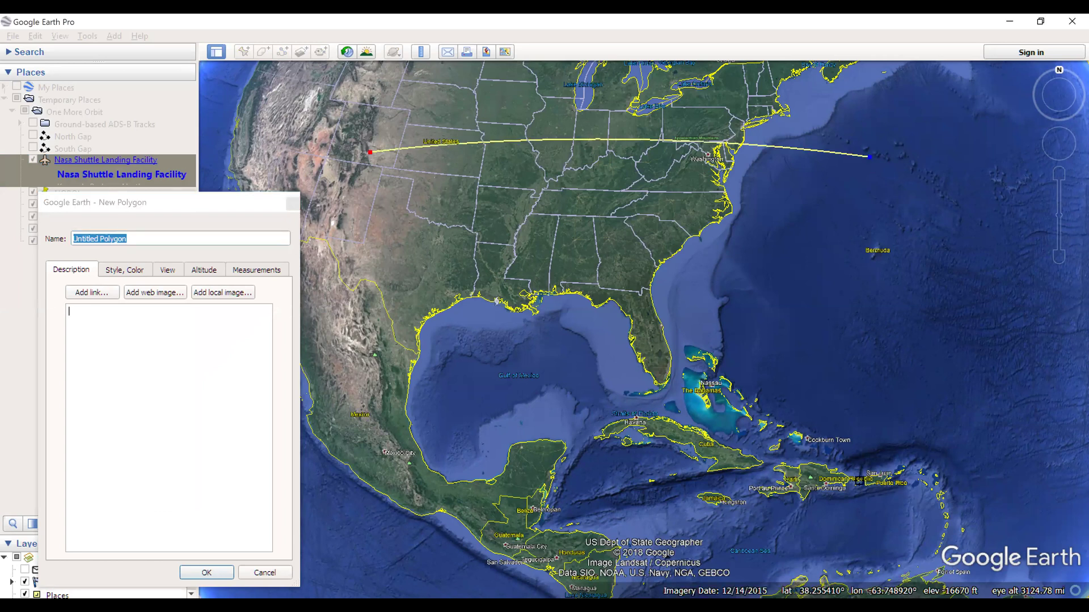
left_click(859, 486)
left_click(435, 489)
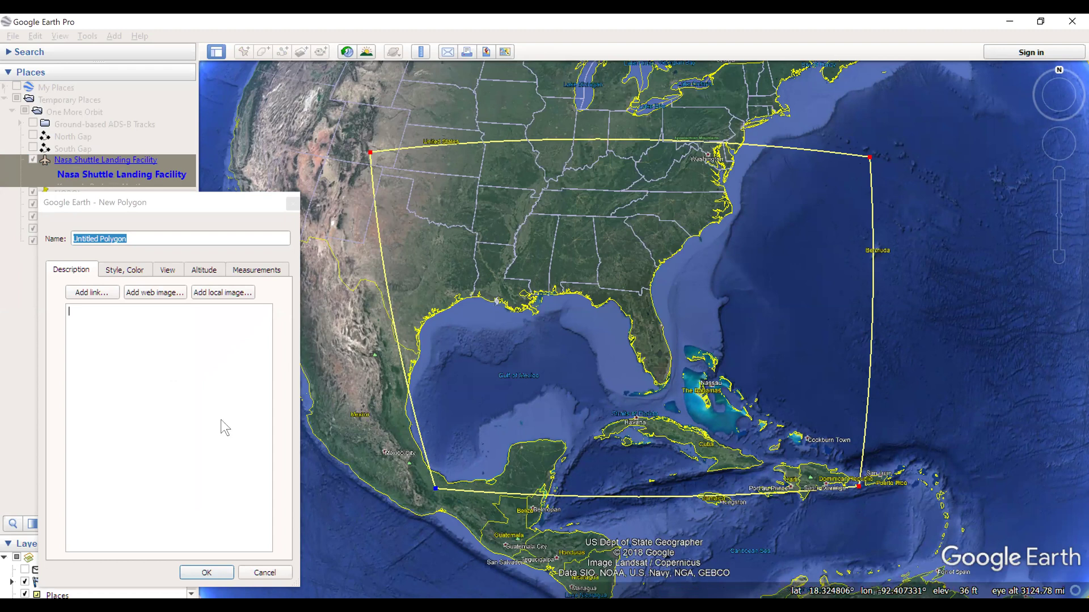
left_click(174, 389)
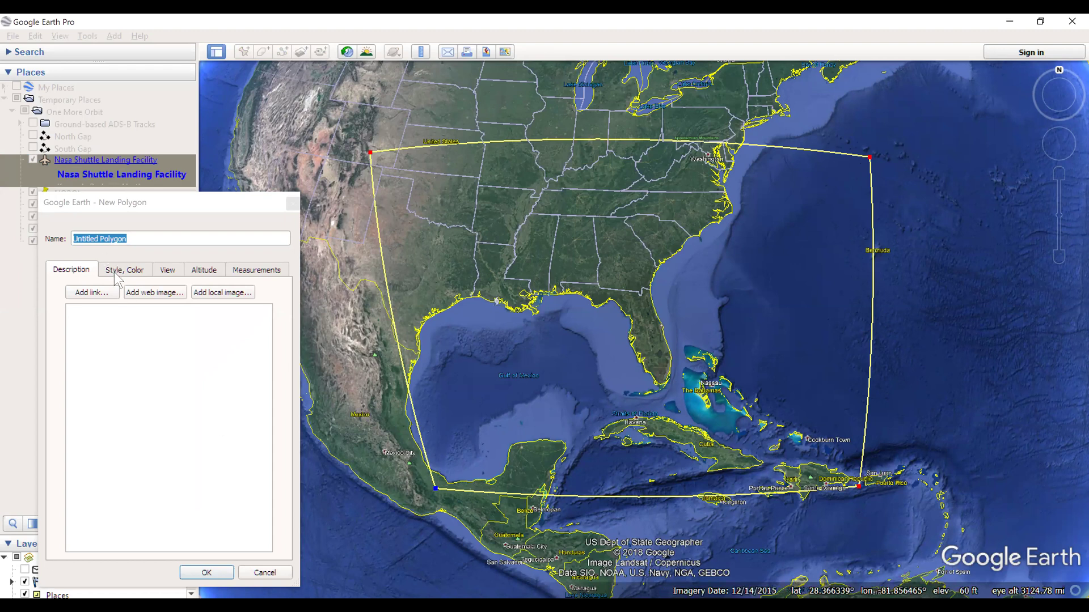
- Switch the trial polygon's area between Filled+Outlined and Outlined, then cancel the polygon
left_click(117, 271)
left_click(148, 366)
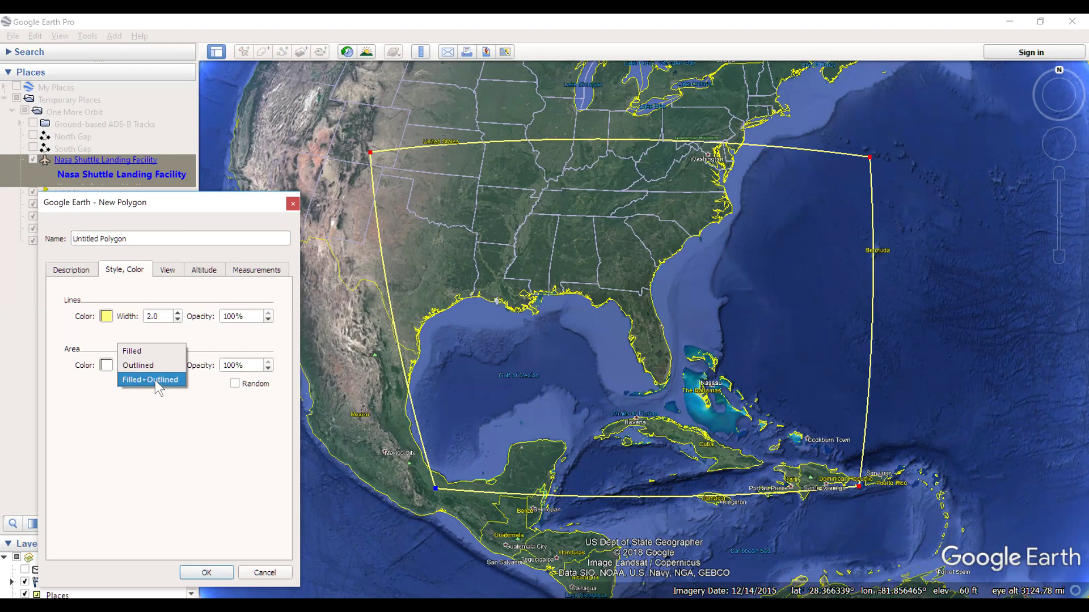
left_click(151, 380)
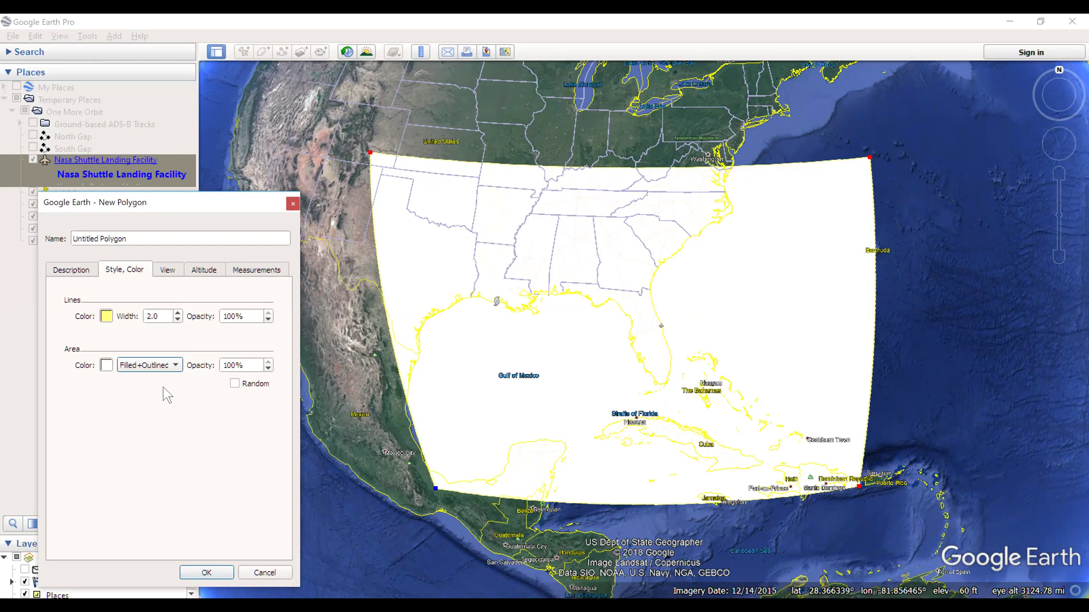
key("Up")
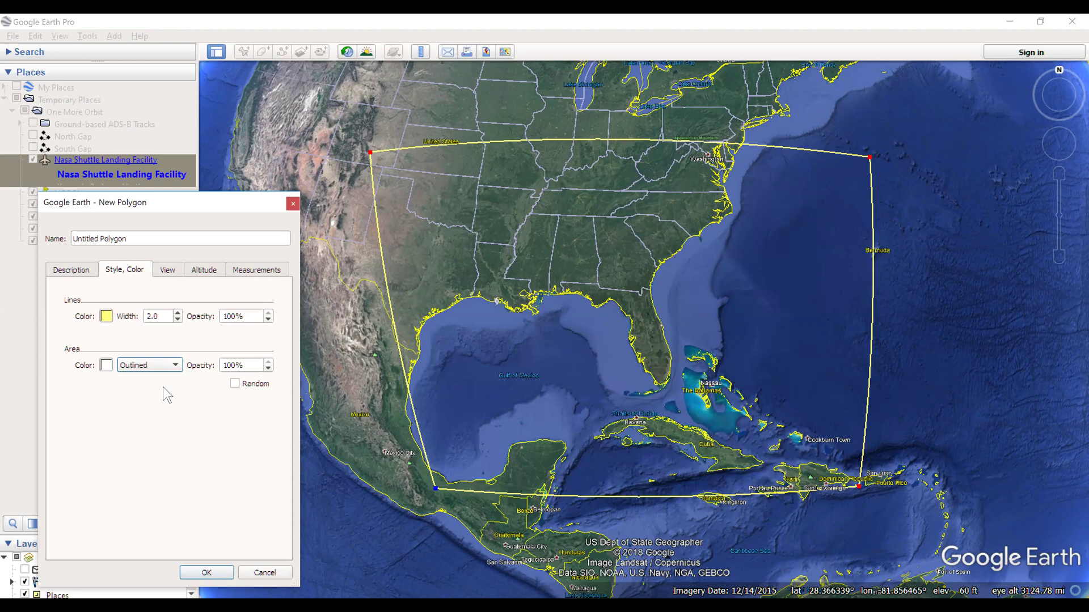
key("Down")
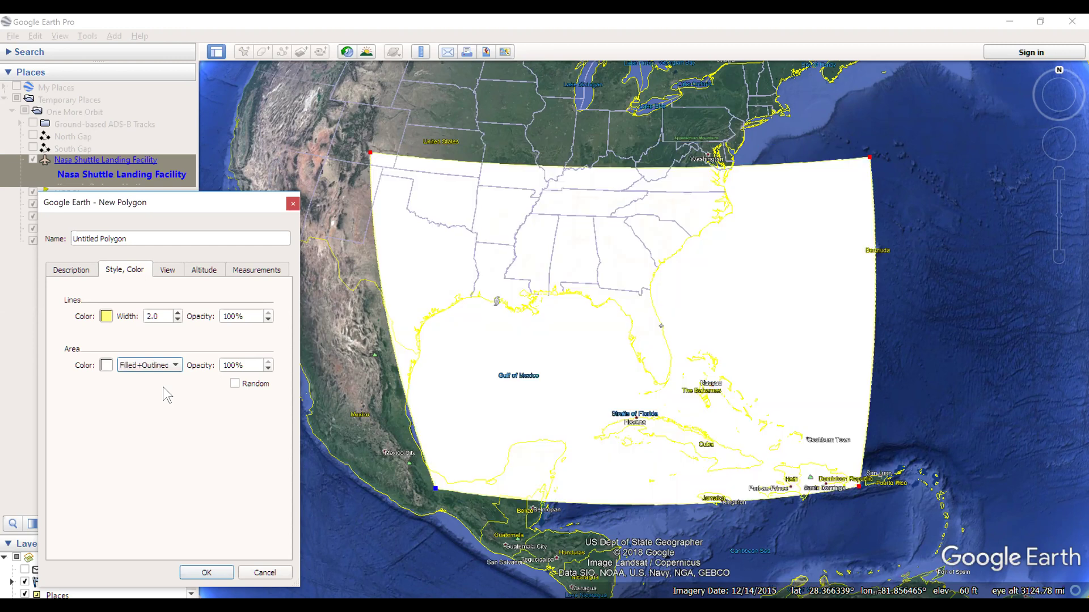
key("Up")
key("Down")
key("Up")
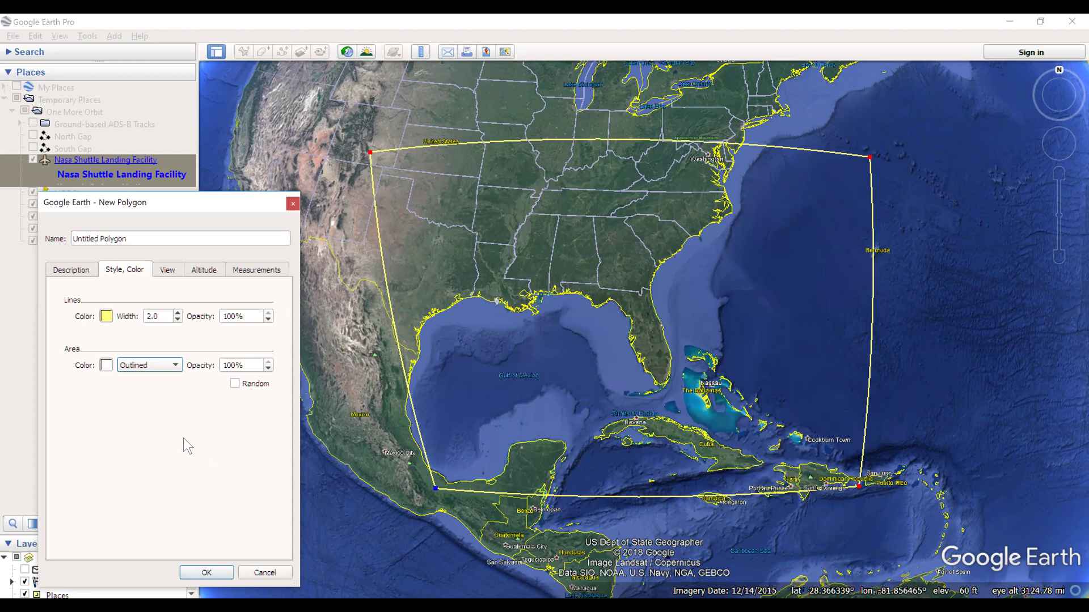
left_click(266, 574)
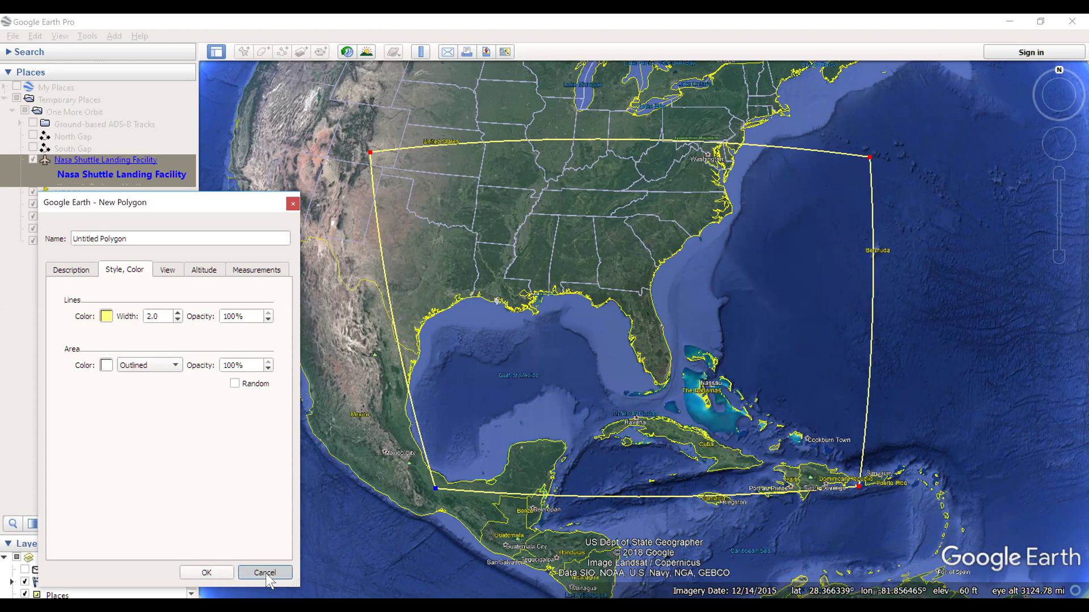
- Start a Ruler polygon measurement with points at the TSE and MRU placemarks
left_click(420, 51)
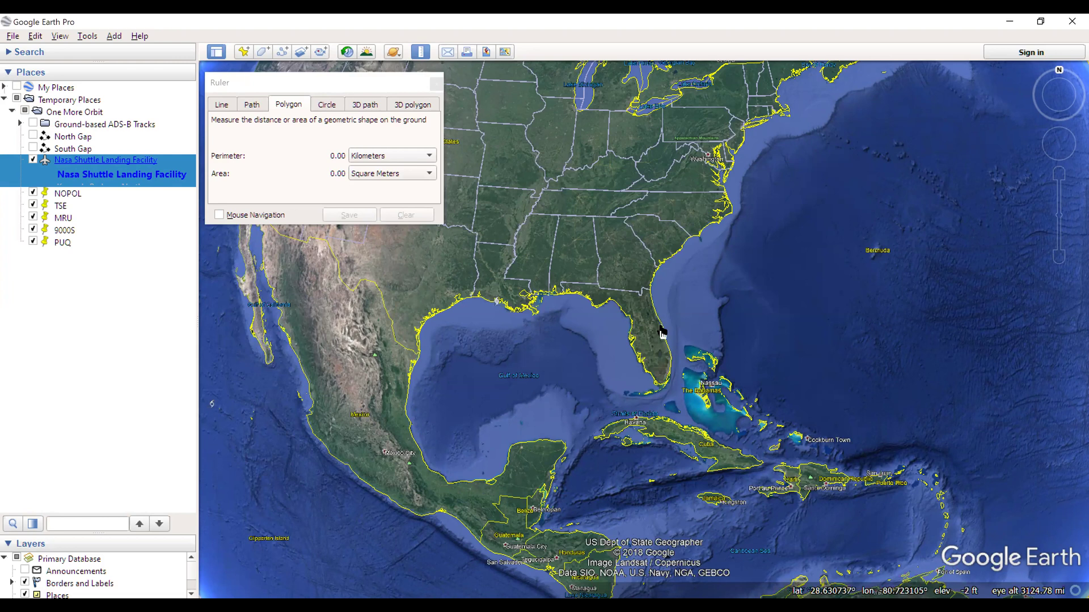
double_click(60, 206)
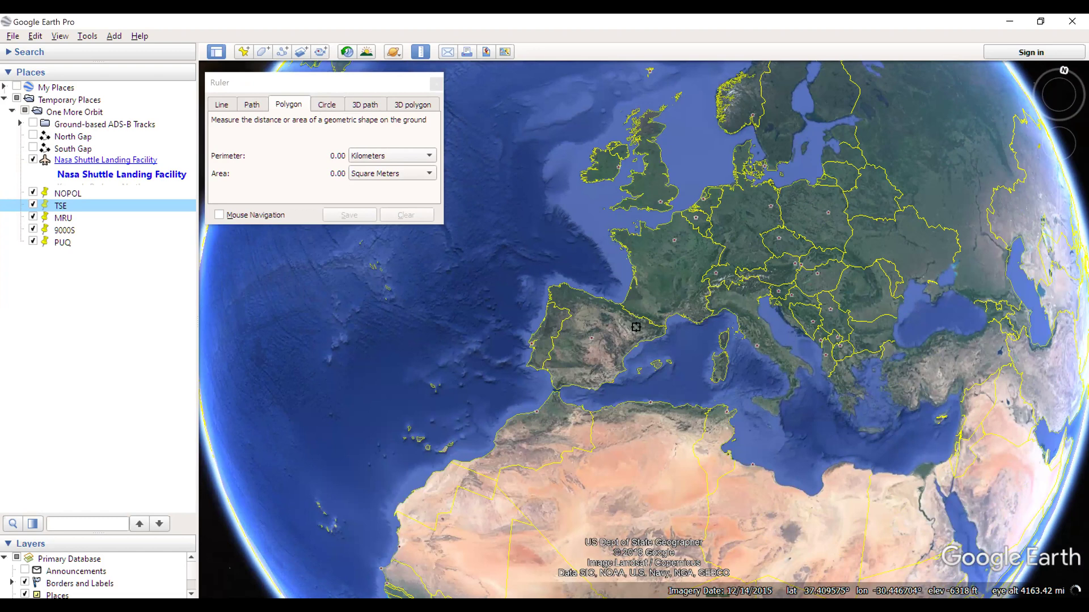
left_click(635, 327)
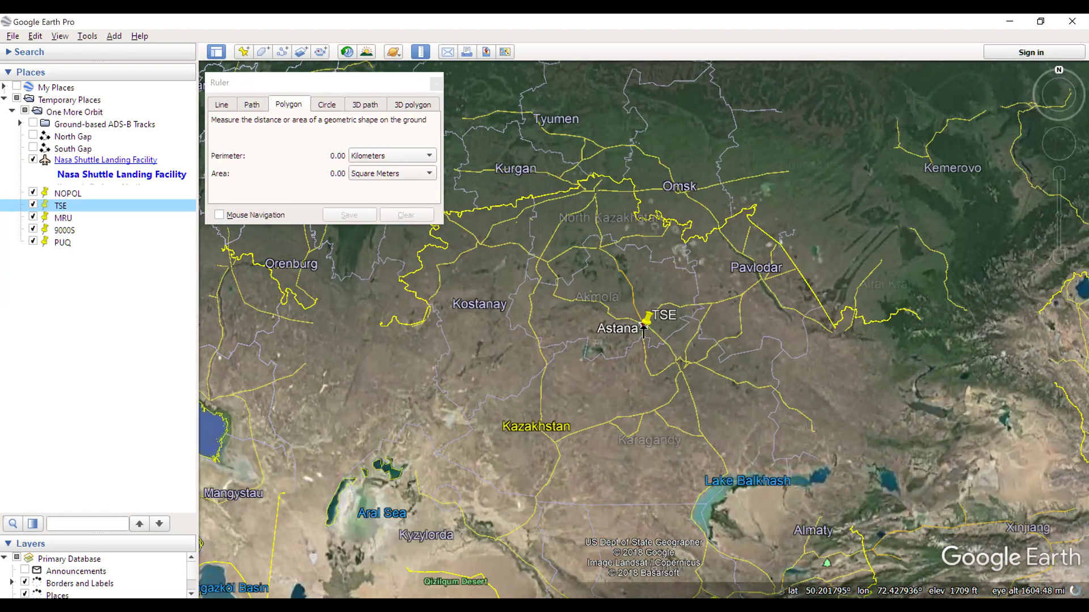
left_click(64, 220)
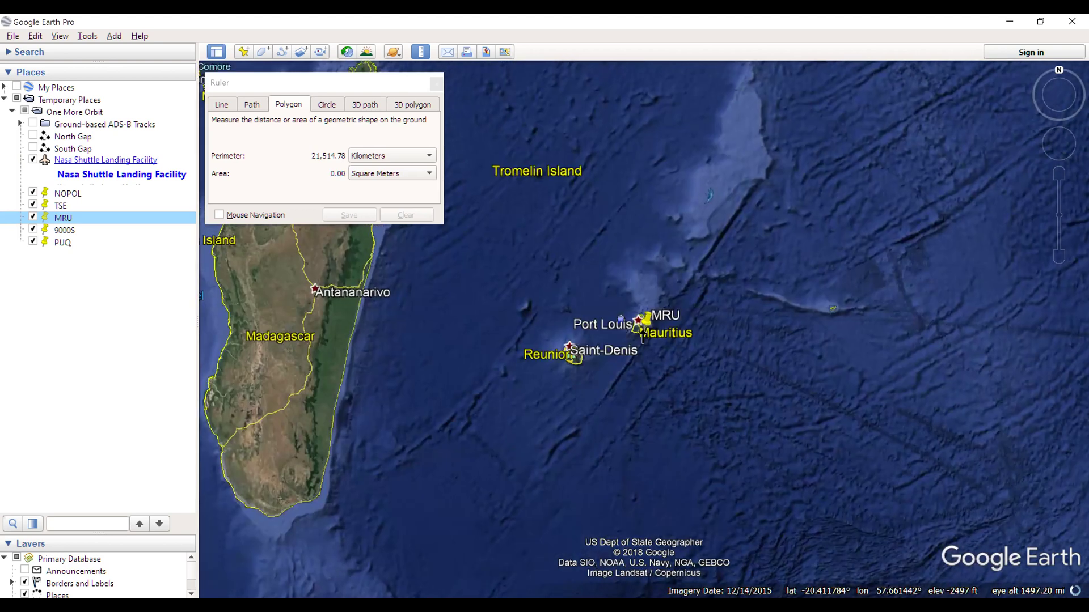
left_click(644, 321)
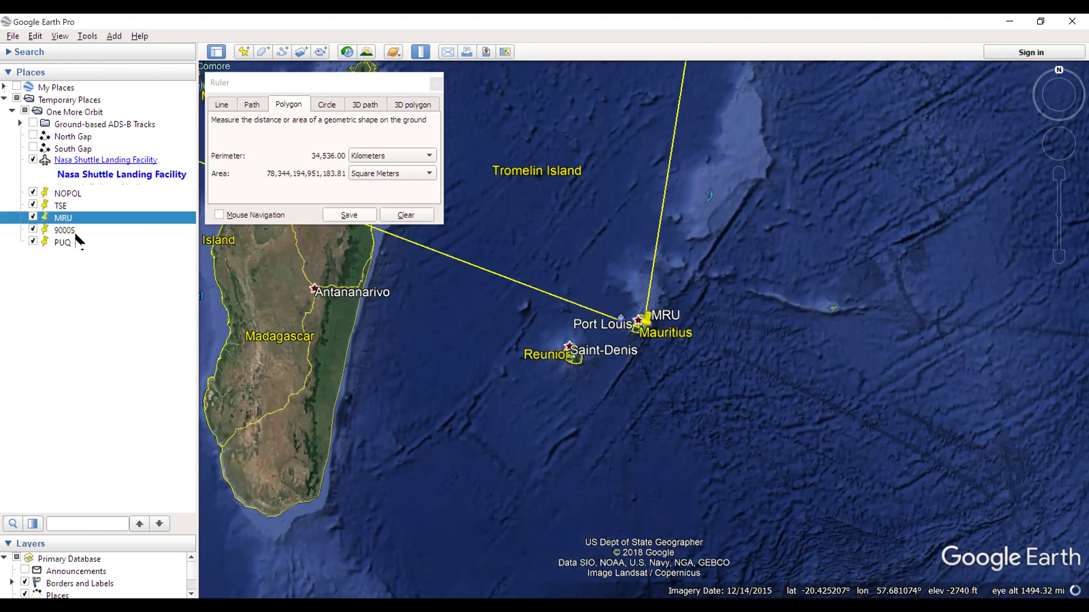
- Extend the measured polygon through 9000S and PUQ, giving a 39,763.14 km perimeter
left_click(67, 233)
double_click(69, 234)
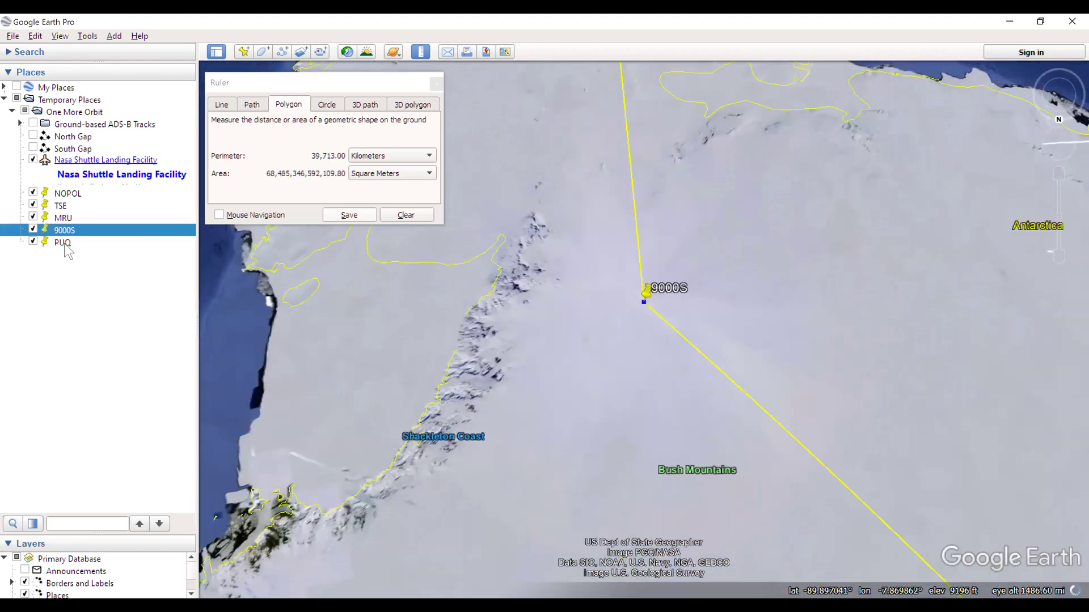
double_click(63, 243)
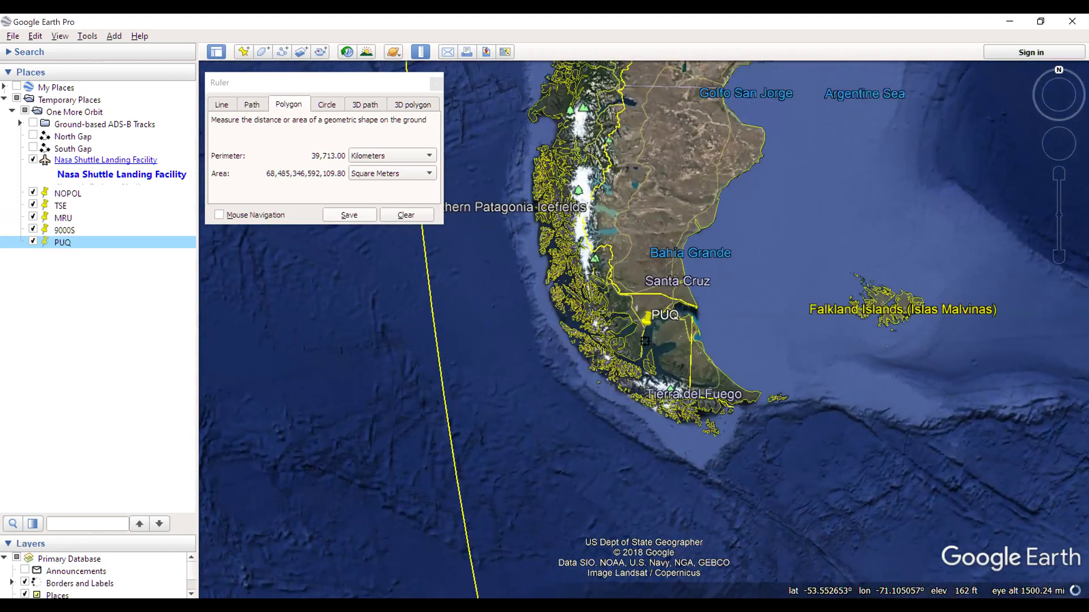
left_click(643, 330)
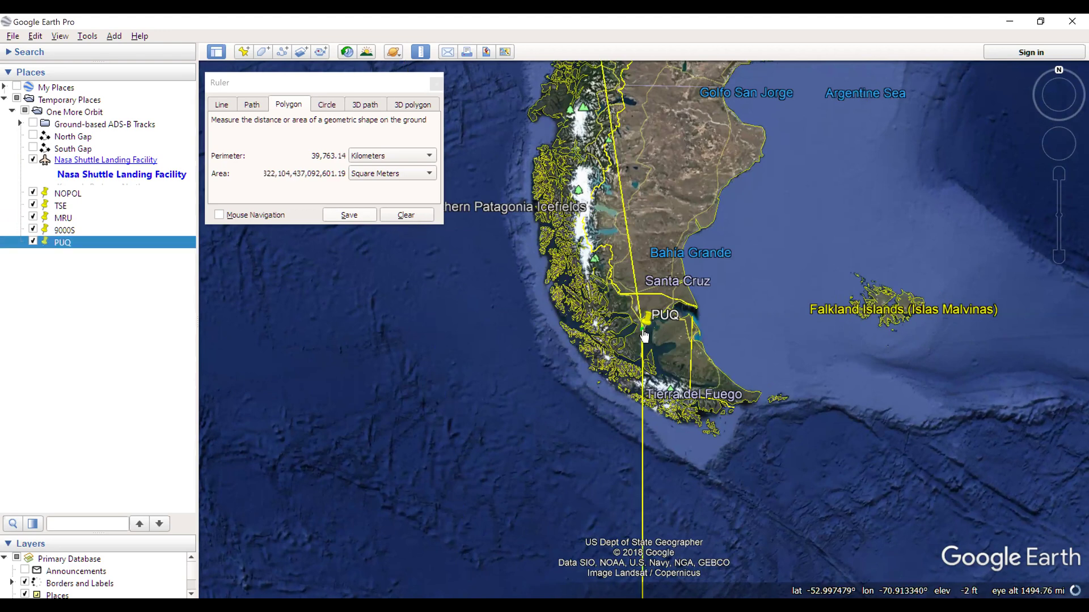
scroll(644, 335, "down", 5)
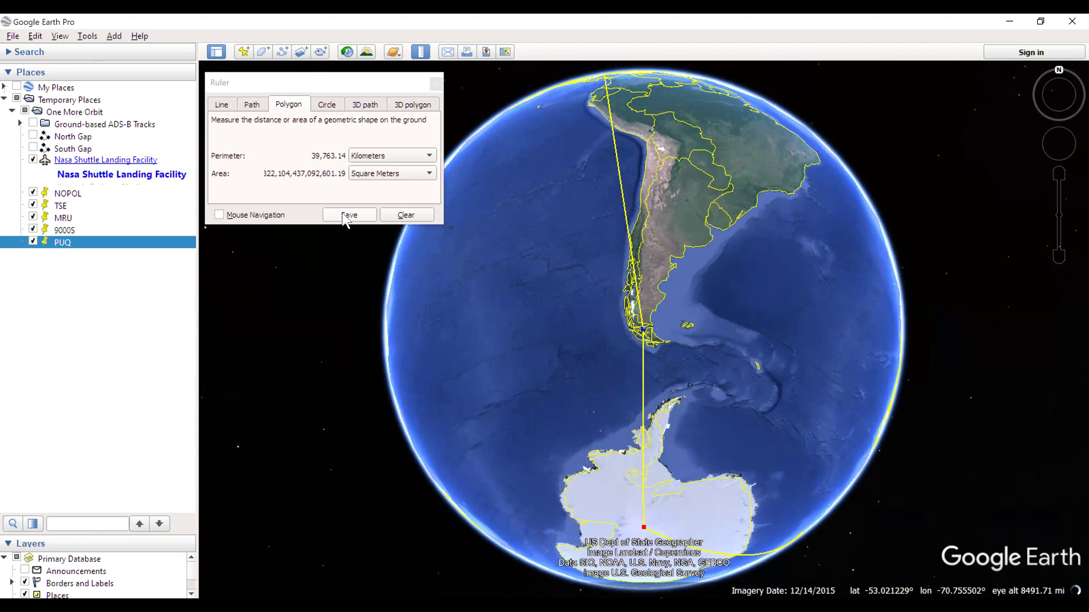
- Save the ruler measurement as the yellow-outlined polygon 'Polygon Measure' in Places
left_click(343, 214)
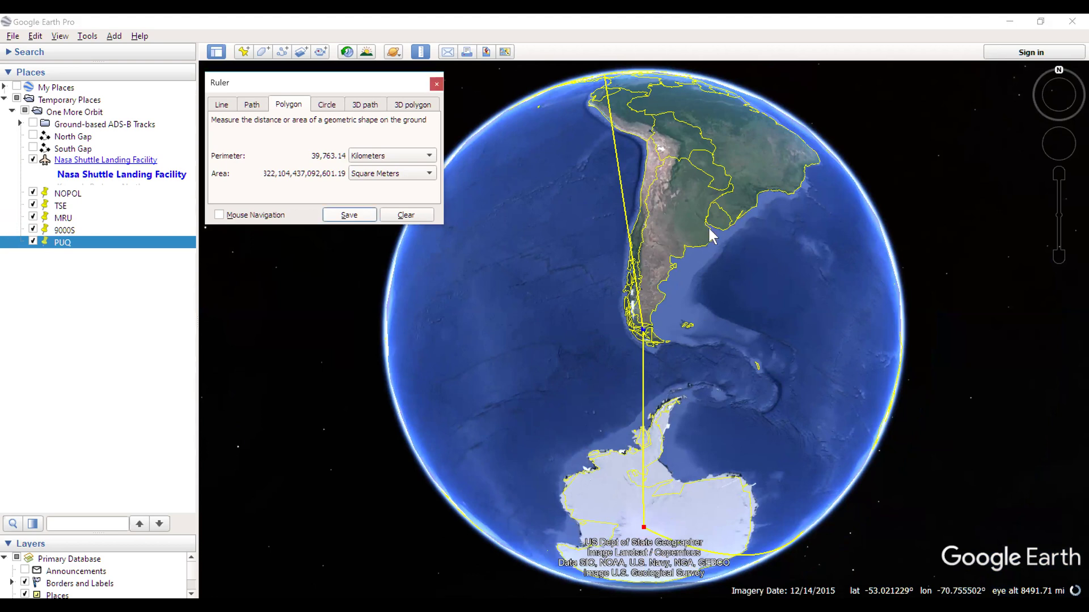
left_click(349, 214)
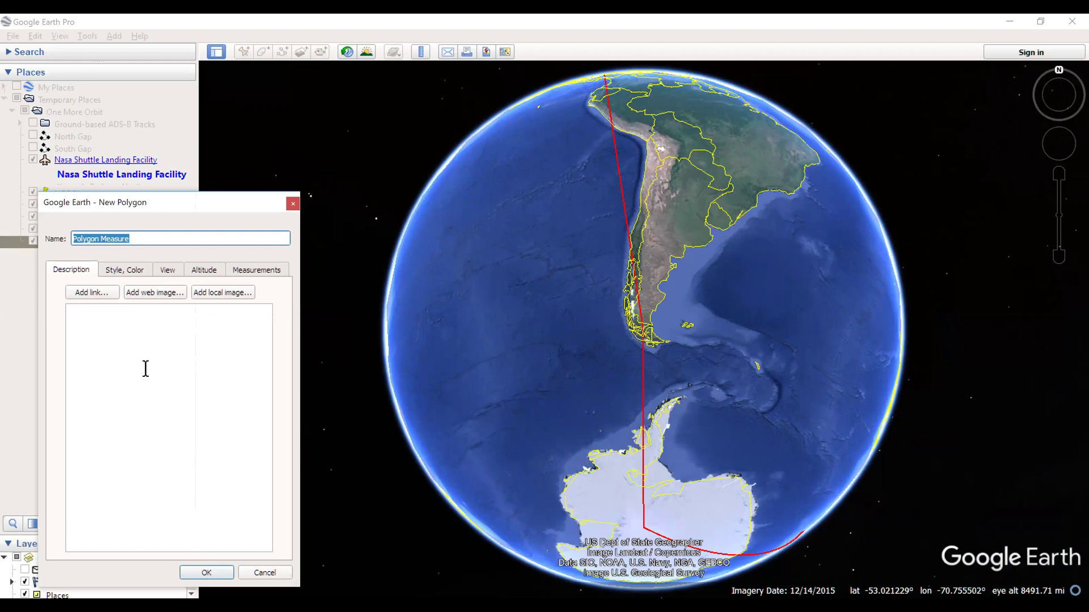
left_click(126, 272)
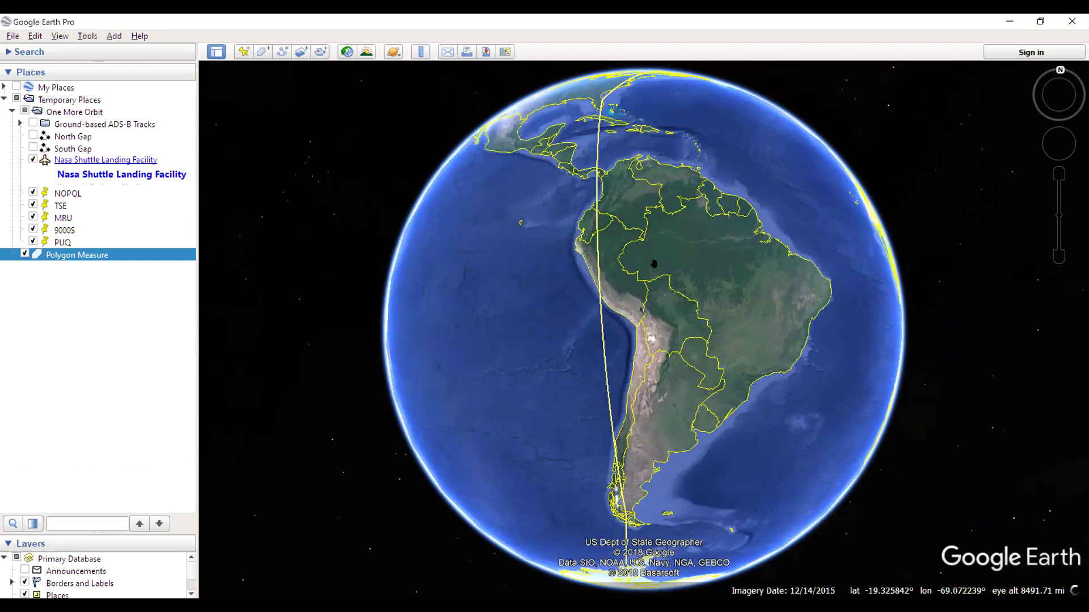
- Hide borders and labels and rotate the globe to centre Greenland and the yellow route
left_click(25, 582)
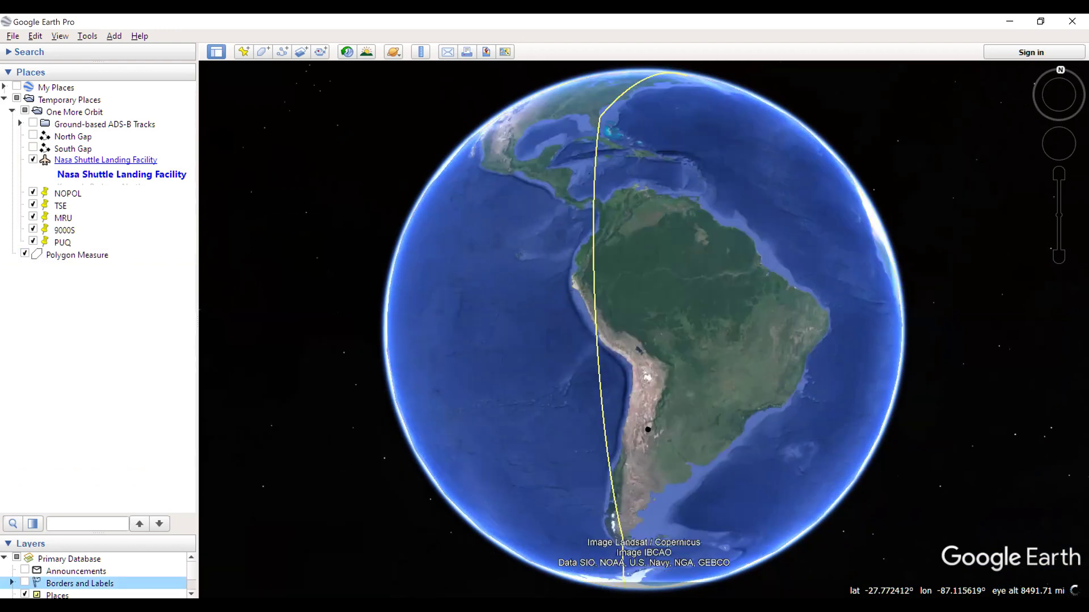
left_click_drag(646, 428, 592, 455)
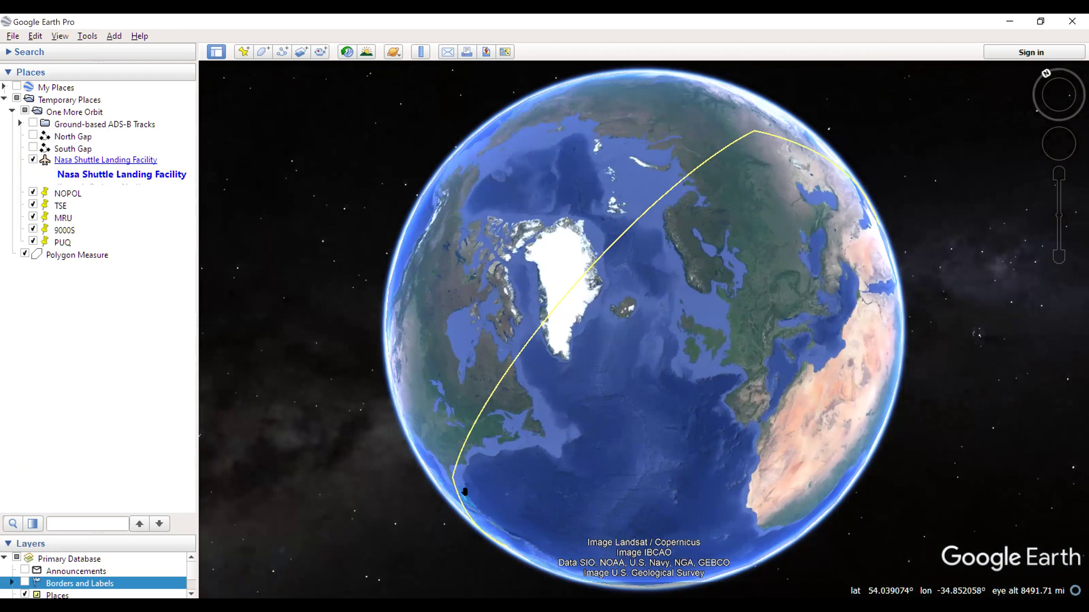
left_click_drag(465, 492, 479, 486)
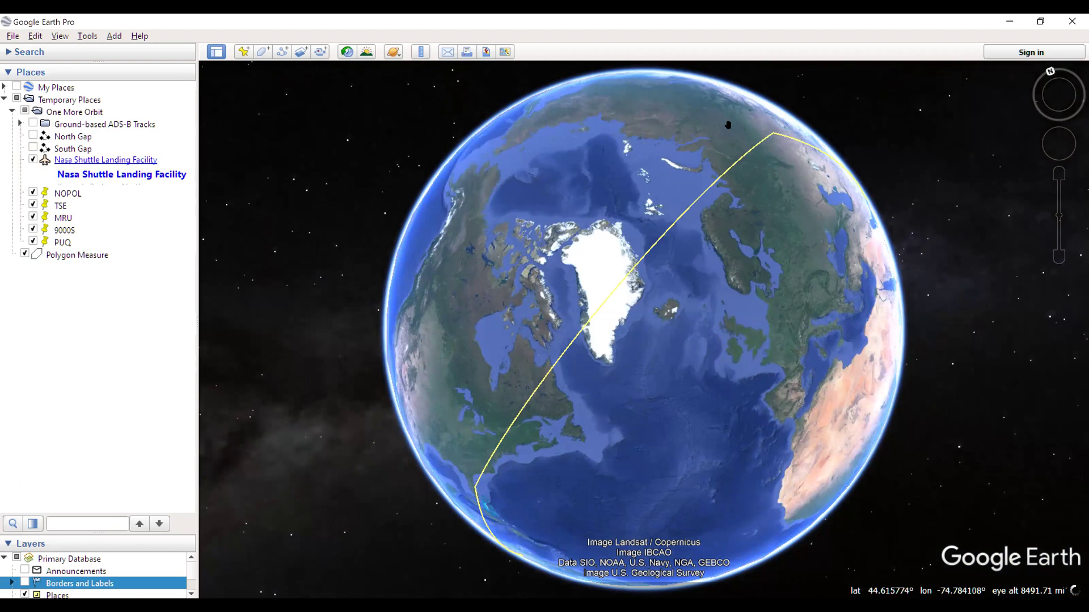
- Set Polygon Measure's area to Filled+Outlined in its properties
right_click(79, 260)
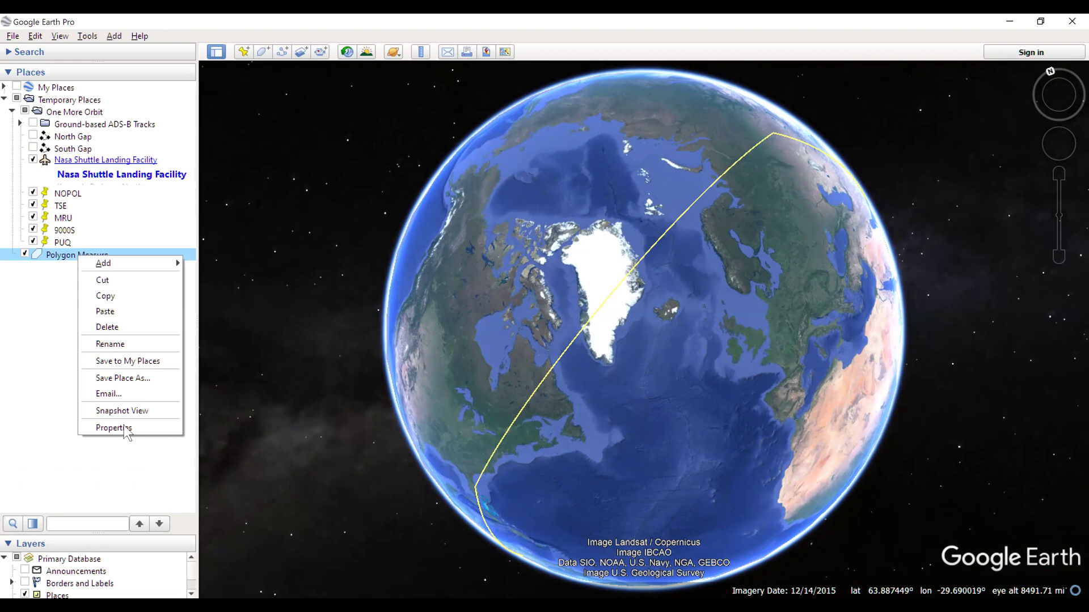
left_click(124, 425)
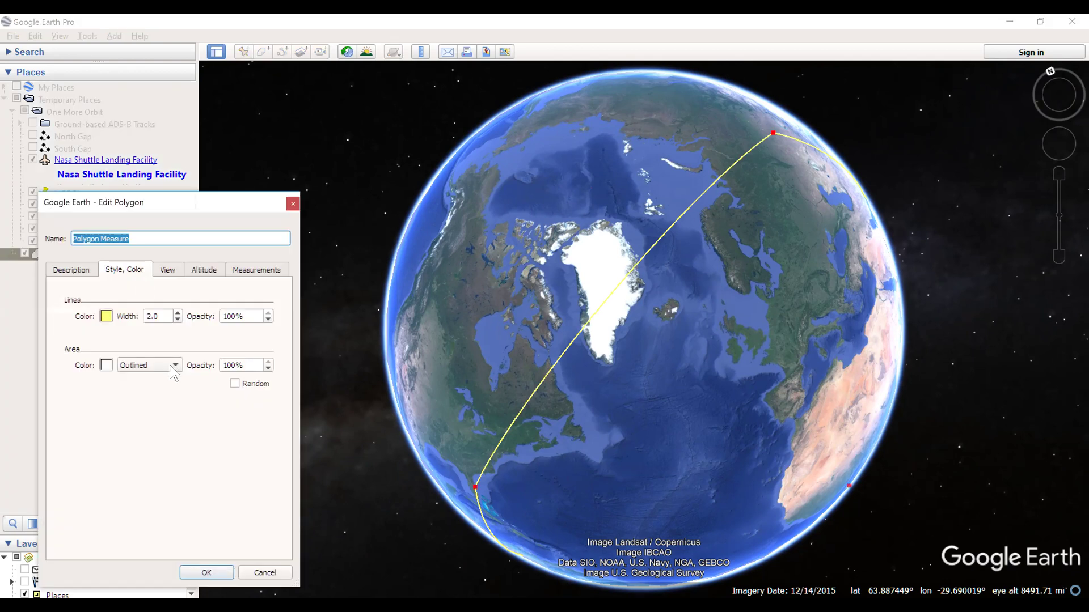
left_click(169, 366)
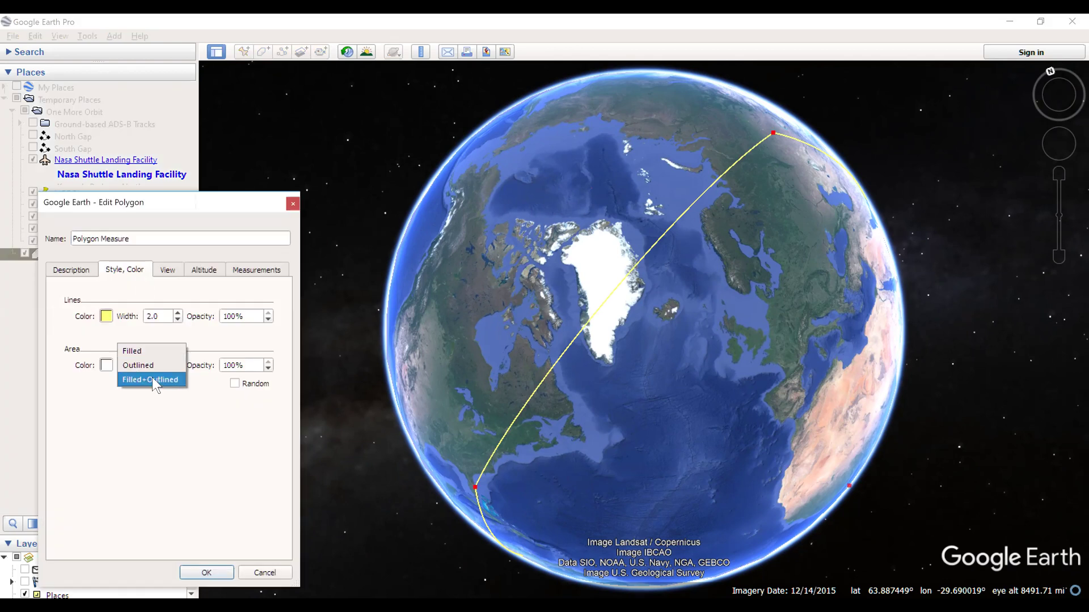
left_click(152, 379)
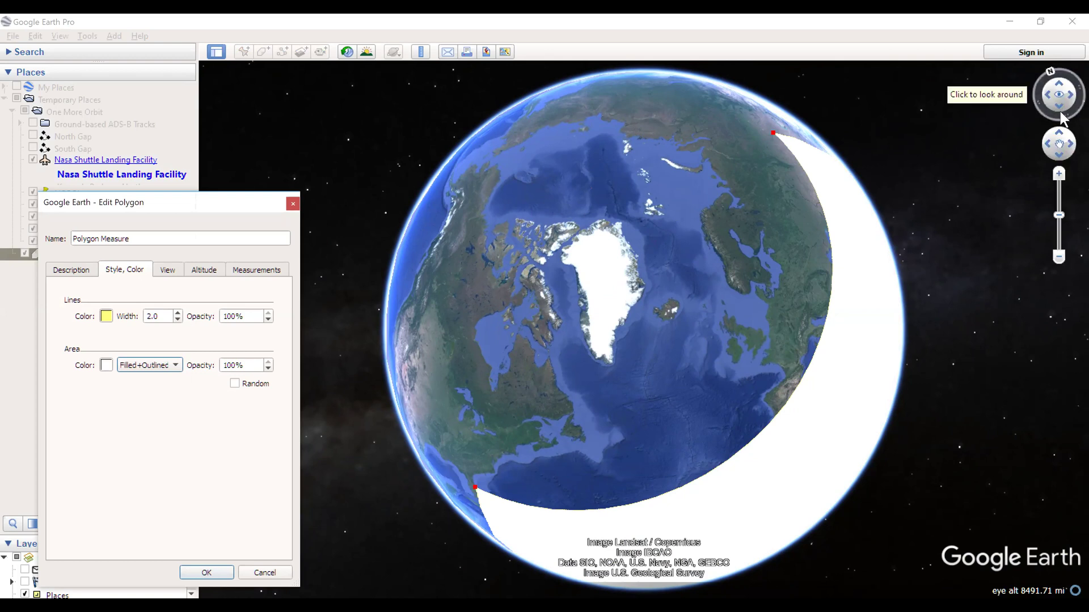
- Pan south to Antarctica to inspect the fill, then set the area back to Outlined
left_click(1058, 154)
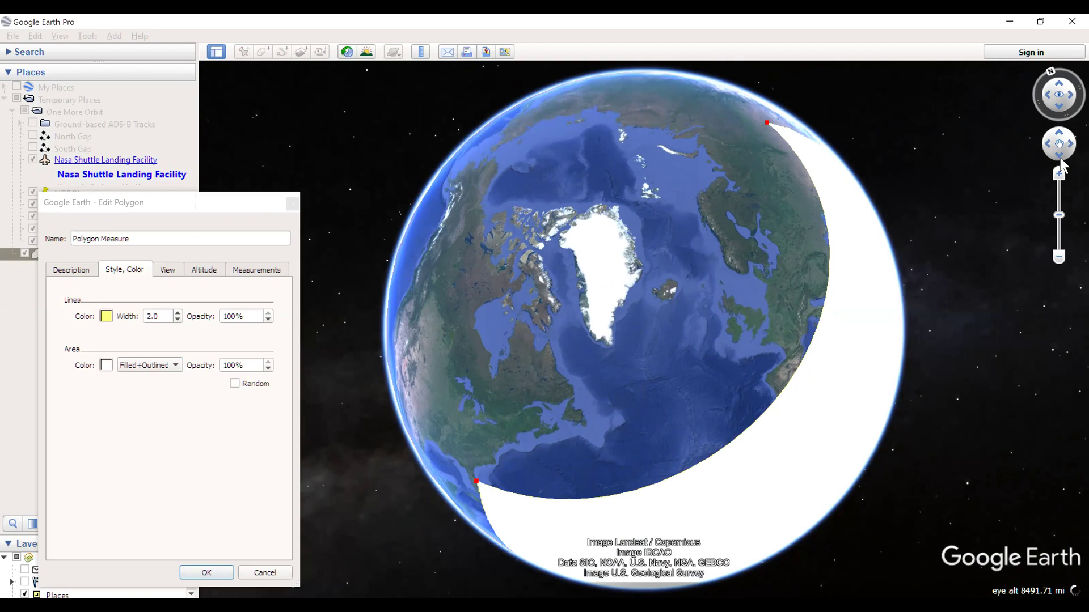
left_click(1060, 160)
left_click(1060, 160)
left_click(1060, 161)
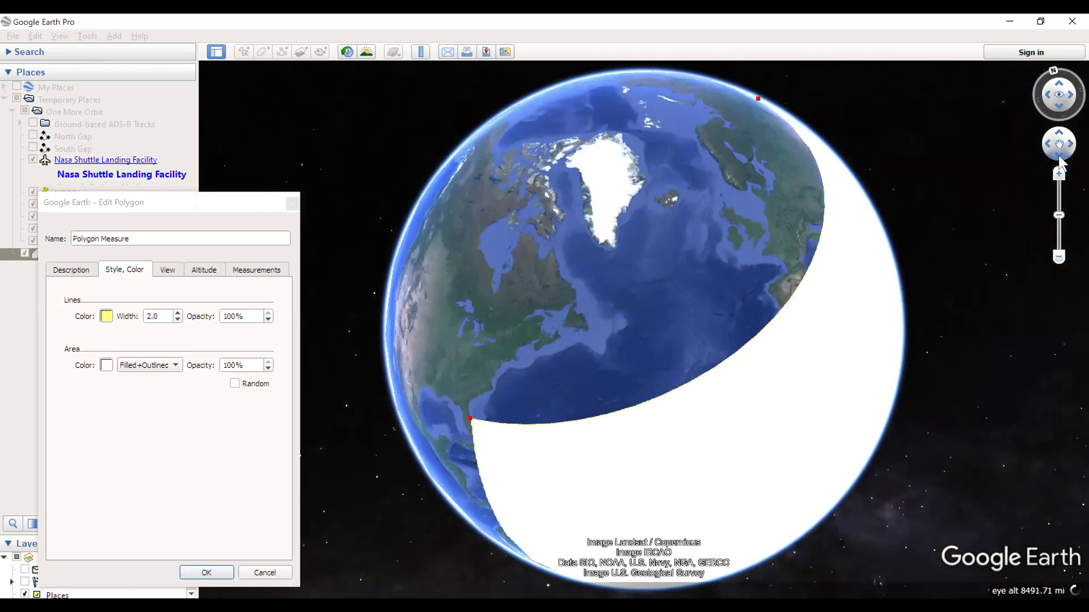
left_click(1060, 160)
left_click(1059, 160)
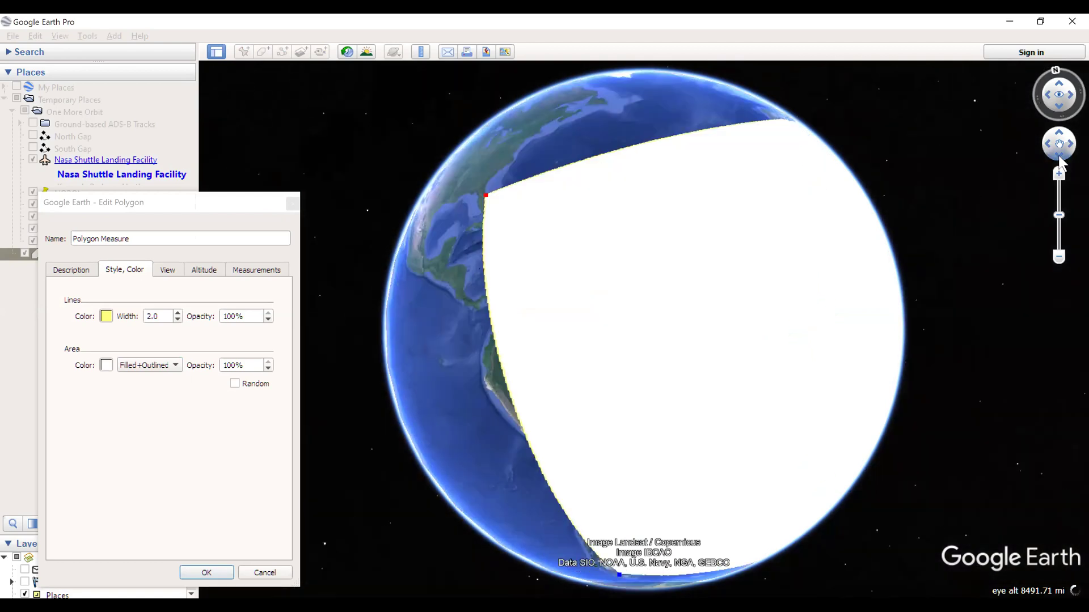
left_click(1060, 161)
left_click(1060, 161)
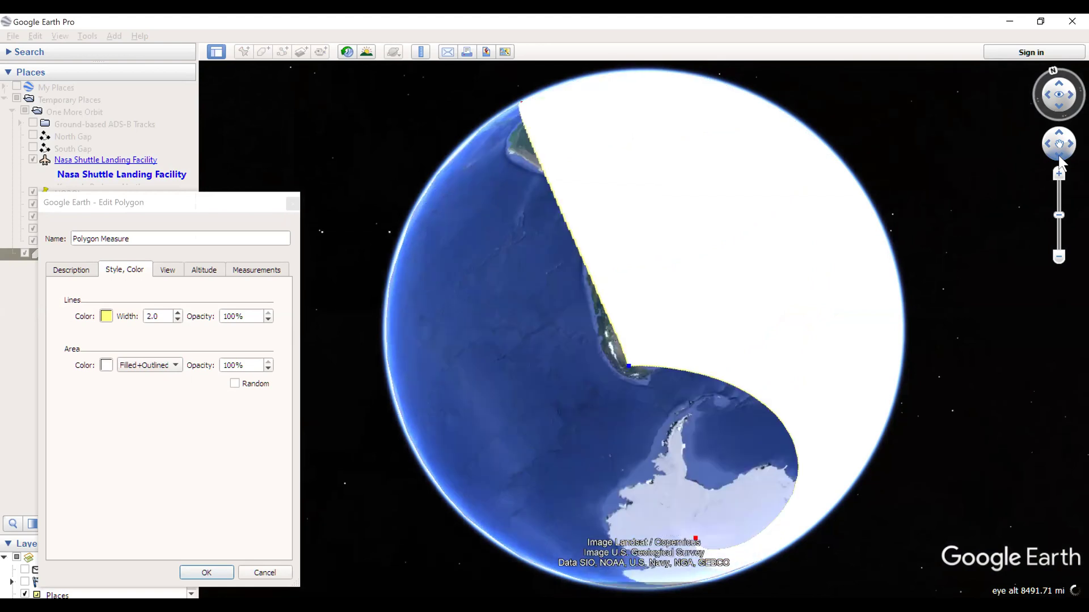
left_click(1060, 160)
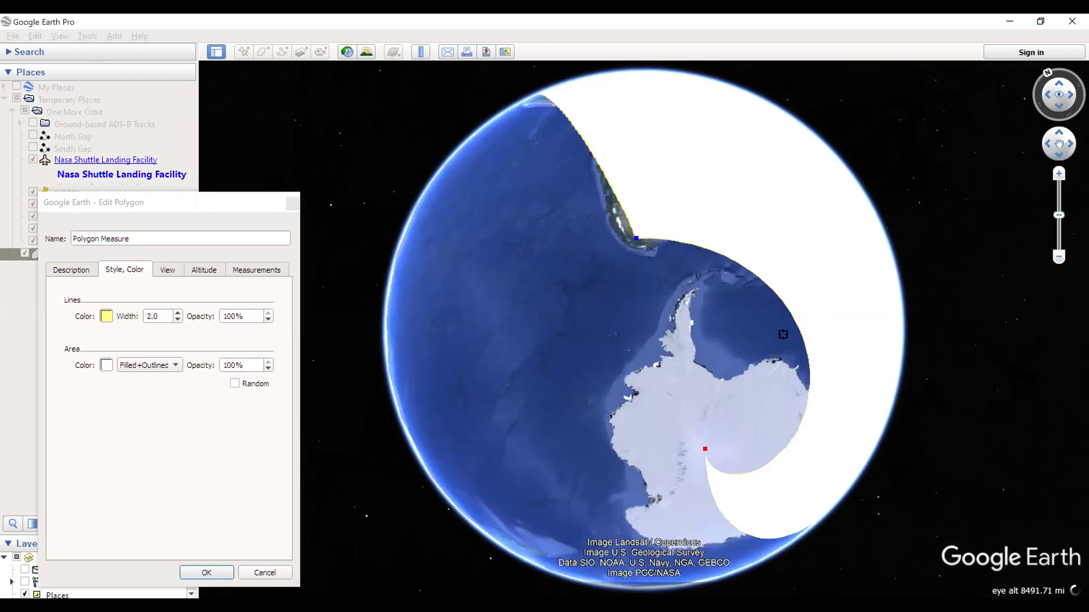
left_click(146, 365)
left_click(145, 352)
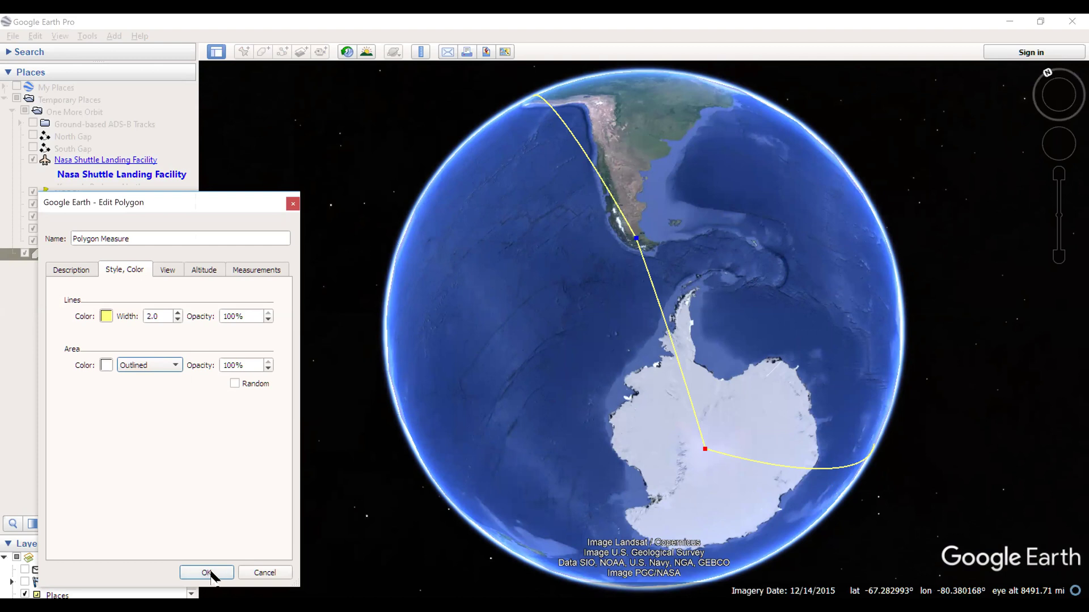
- Close the polygon settings and zoom in toward the pole on the route crossing Greenland
key("Return")
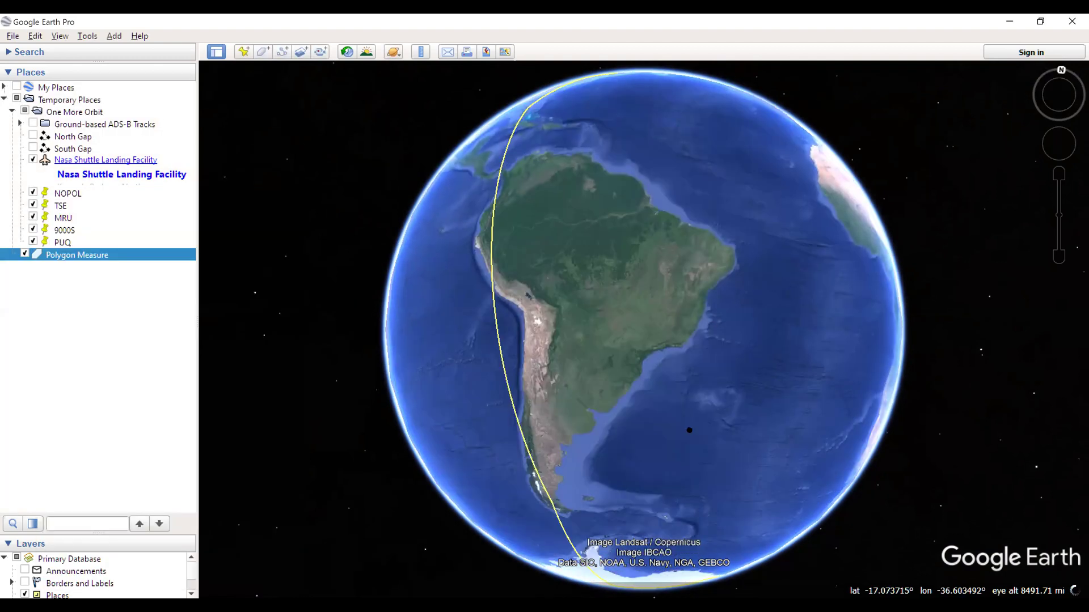
left_click_drag(686, 319, 578, 444)
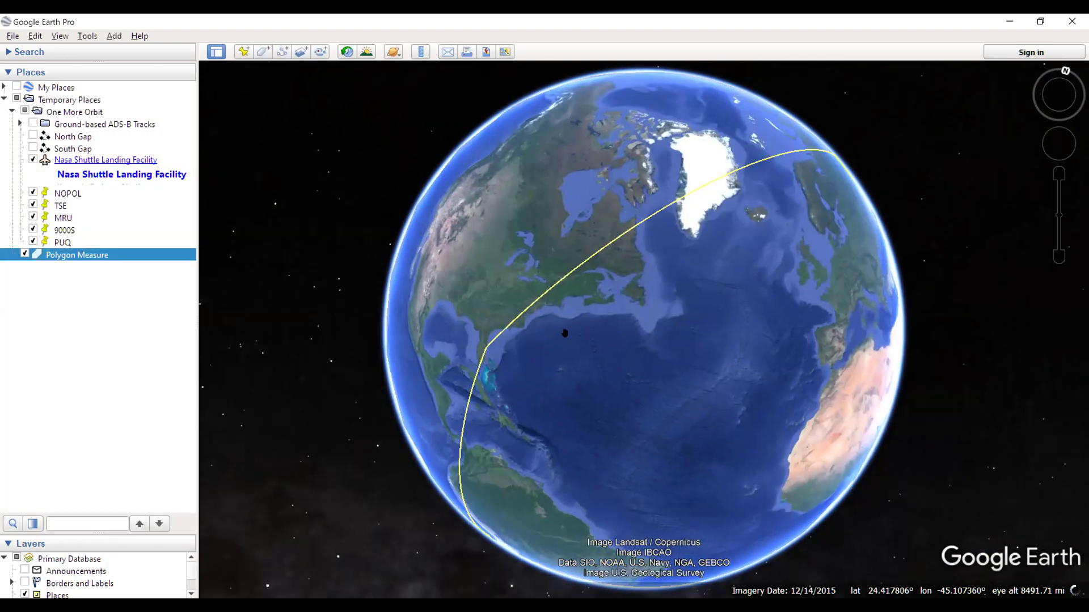
right_click(104, 256)
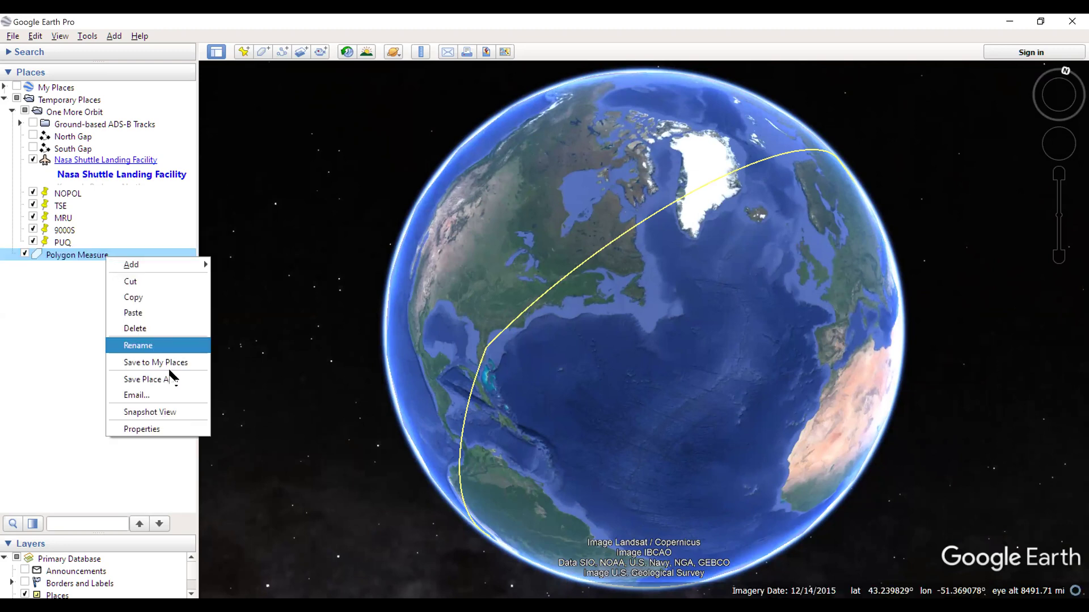
left_click(59, 385)
left_click_drag(622, 178, 628, 267)
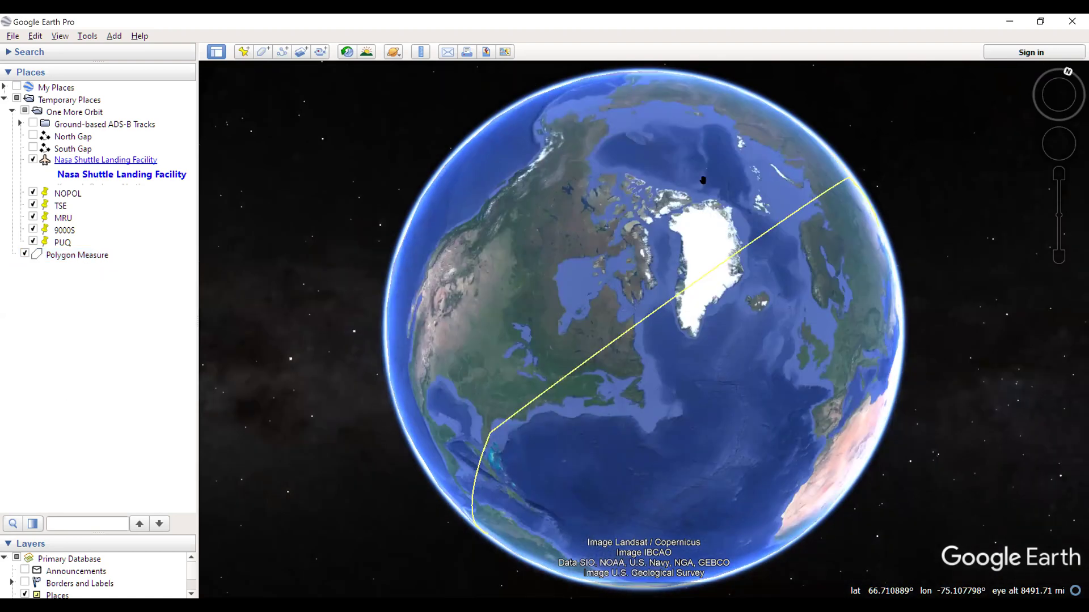
scroll(703, 180, "up", 2)
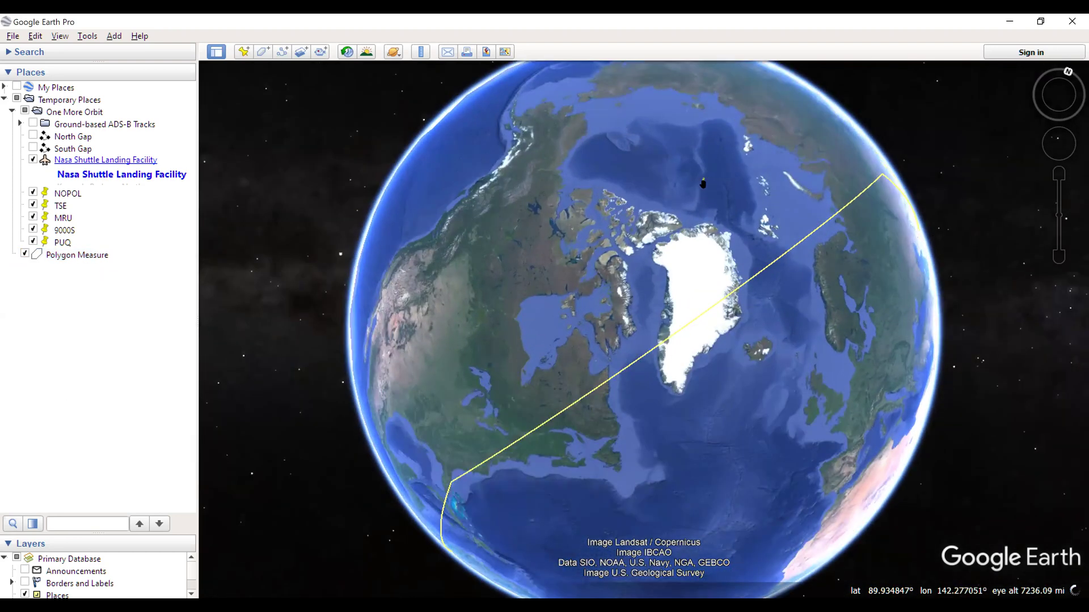
scroll(698, 227, "up", 1)
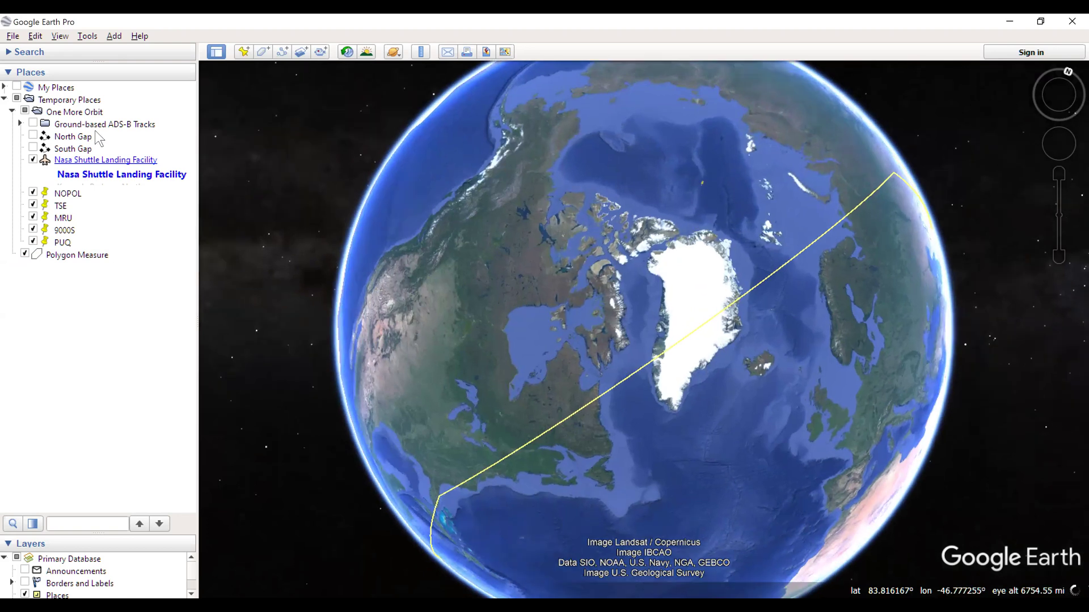
left_click(72, 255)
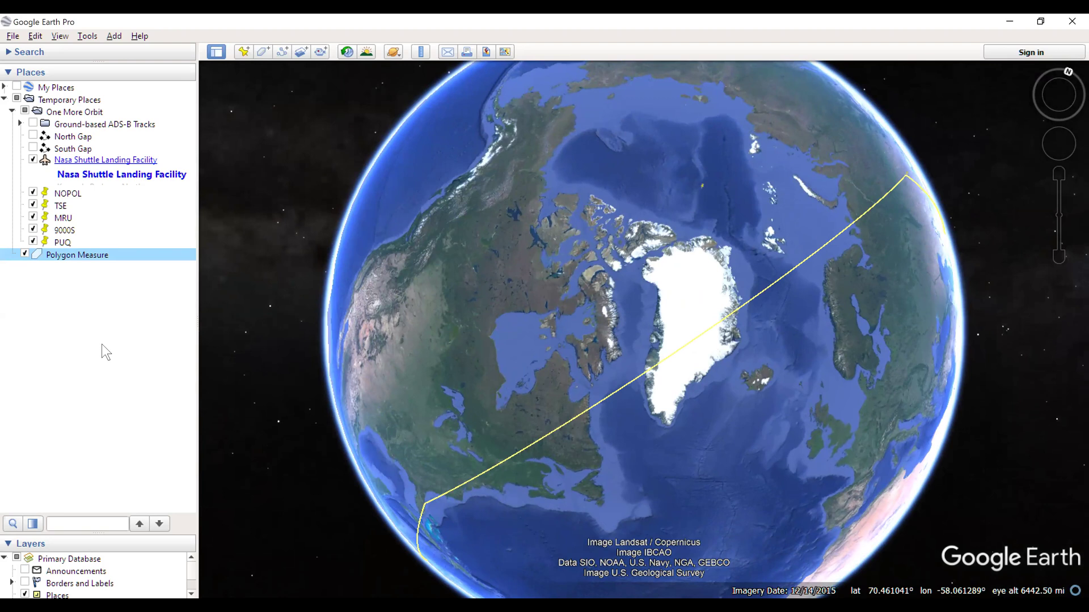
- Edit Polygon Measure to add a vertex north of Greenland near the North Pole, and confirm
right_click(94, 259)
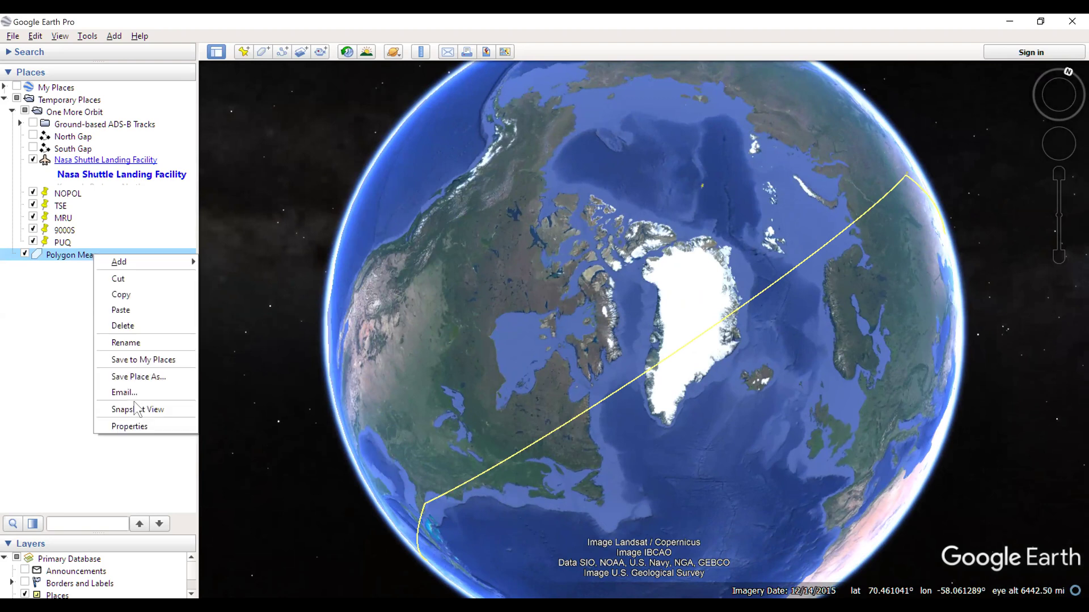
left_click(139, 428)
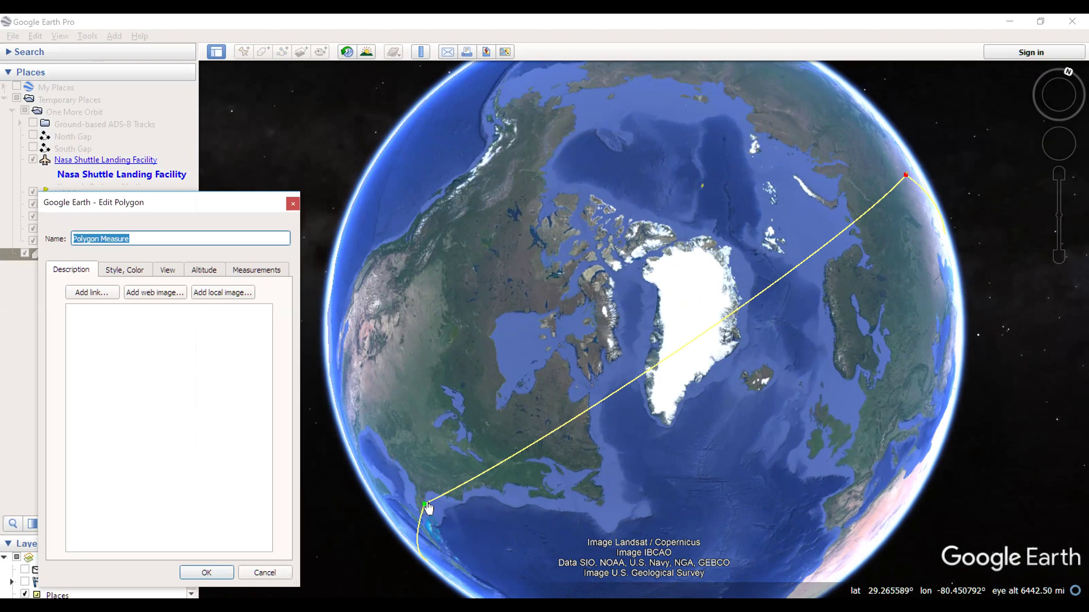
left_click(427, 504)
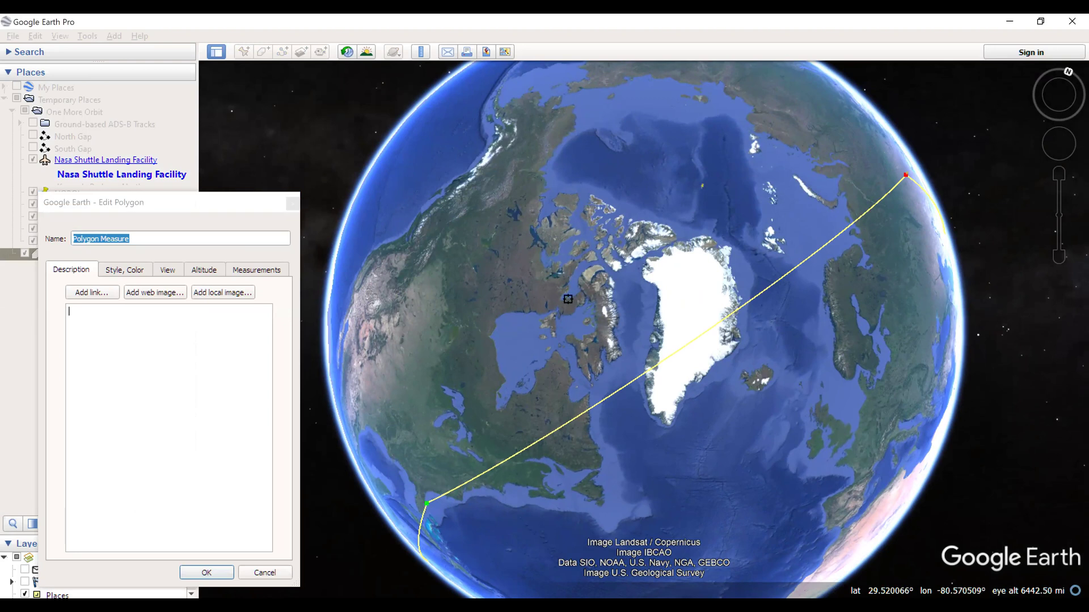
left_click(701, 186)
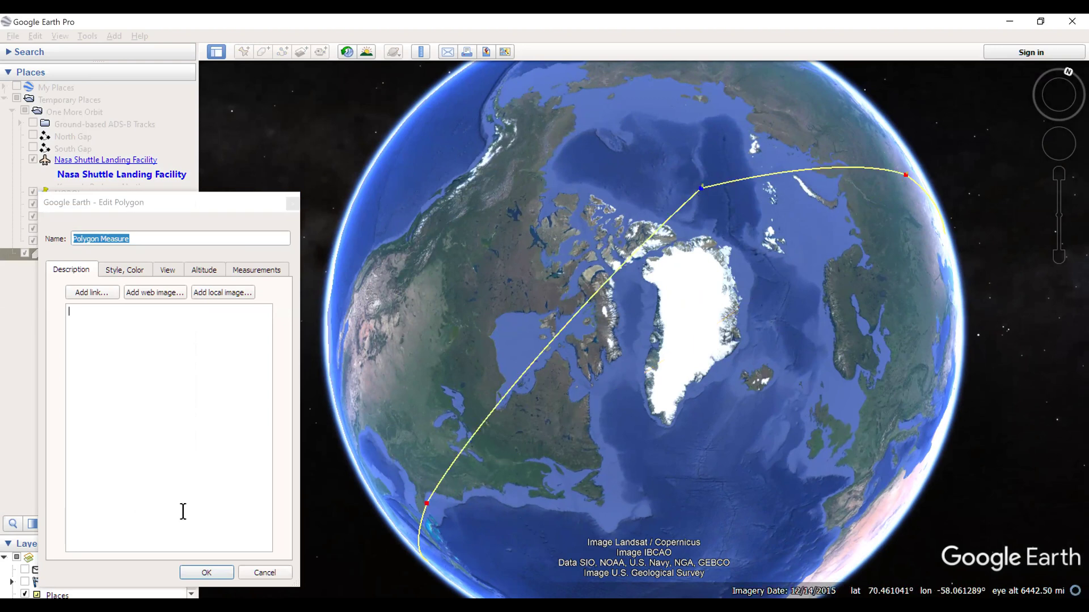
left_click(207, 573)
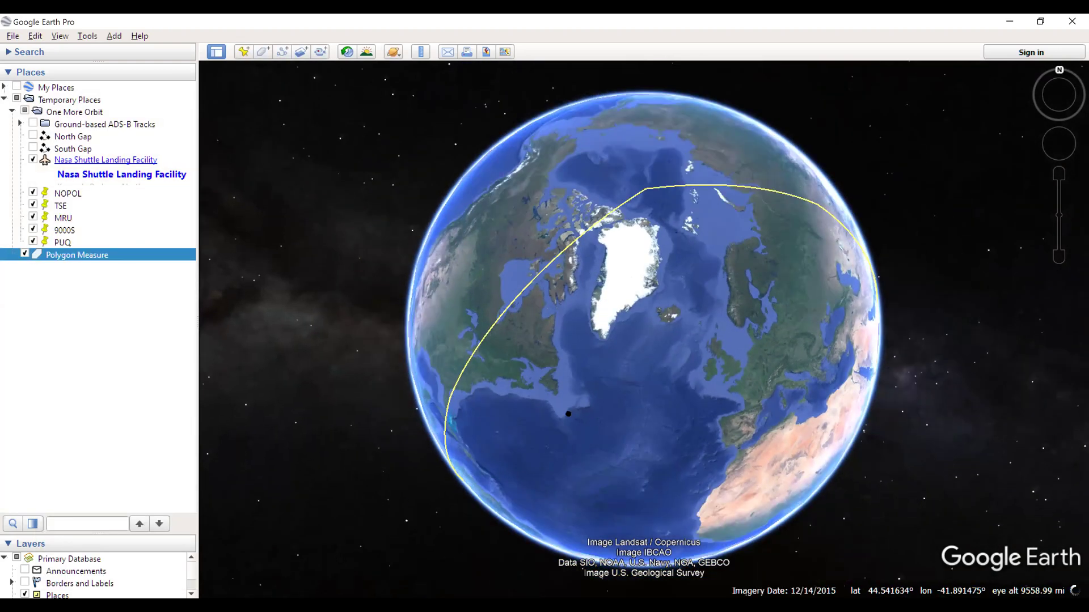
- Rotate the globe to follow the edited route from South America up to Greenland
left_click_drag(647, 403, 552, 360)
left_click_drag(546, 486, 768, 340)
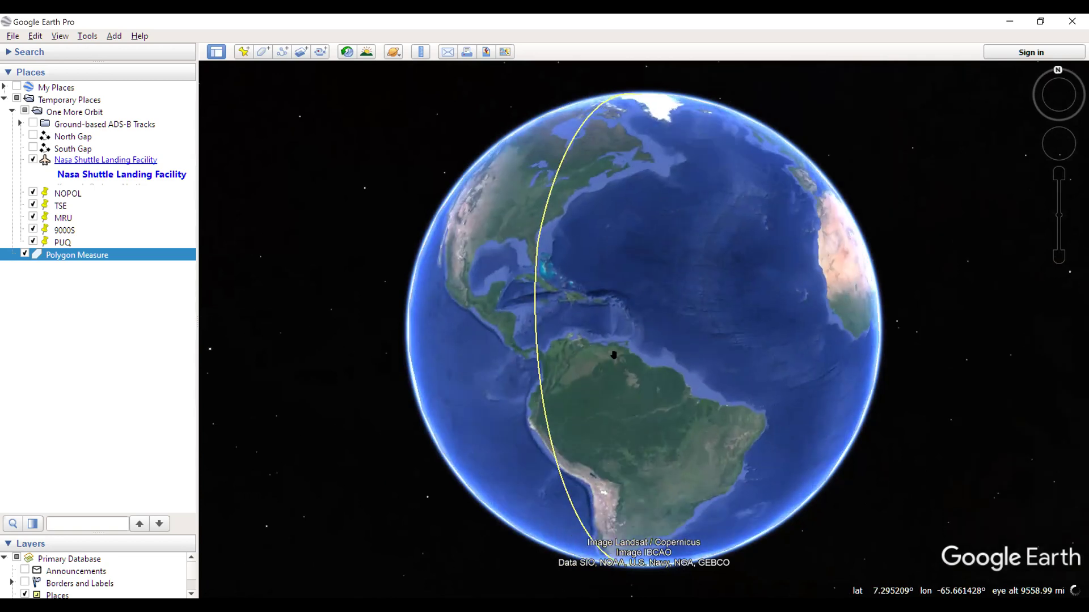
left_click_drag(614, 355, 644, 347)
left_click_drag(537, 486, 529, 476)
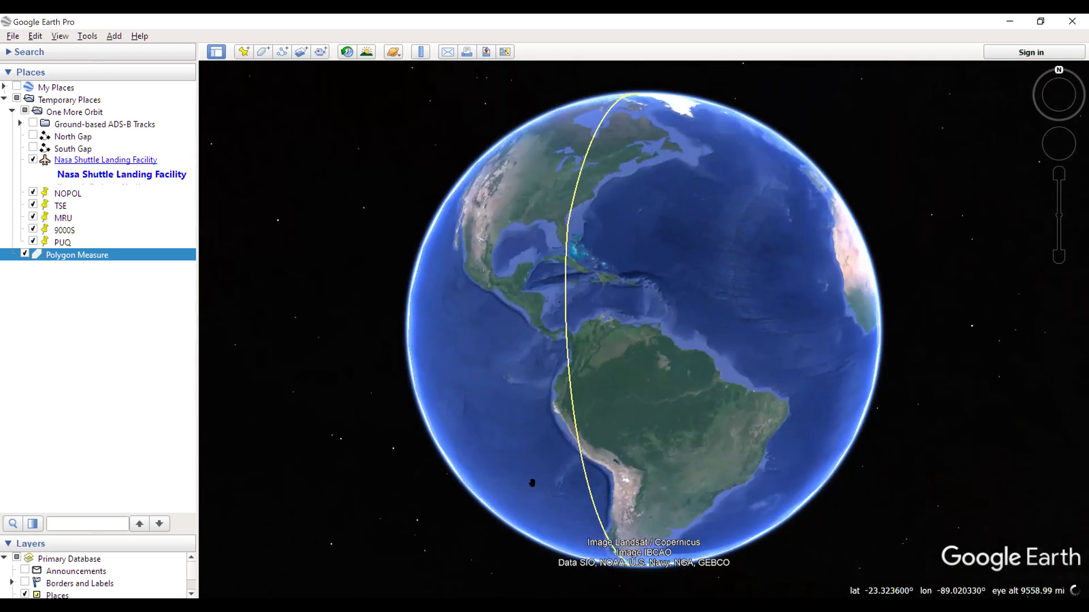
left_click_drag(714, 318, 700, 421)
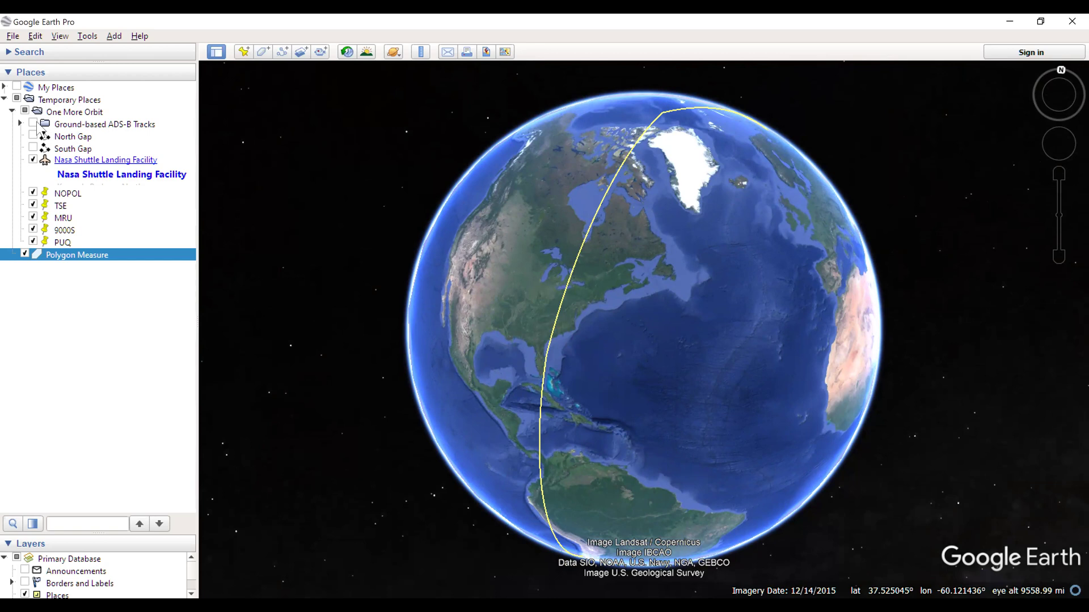
left_click(34, 123)
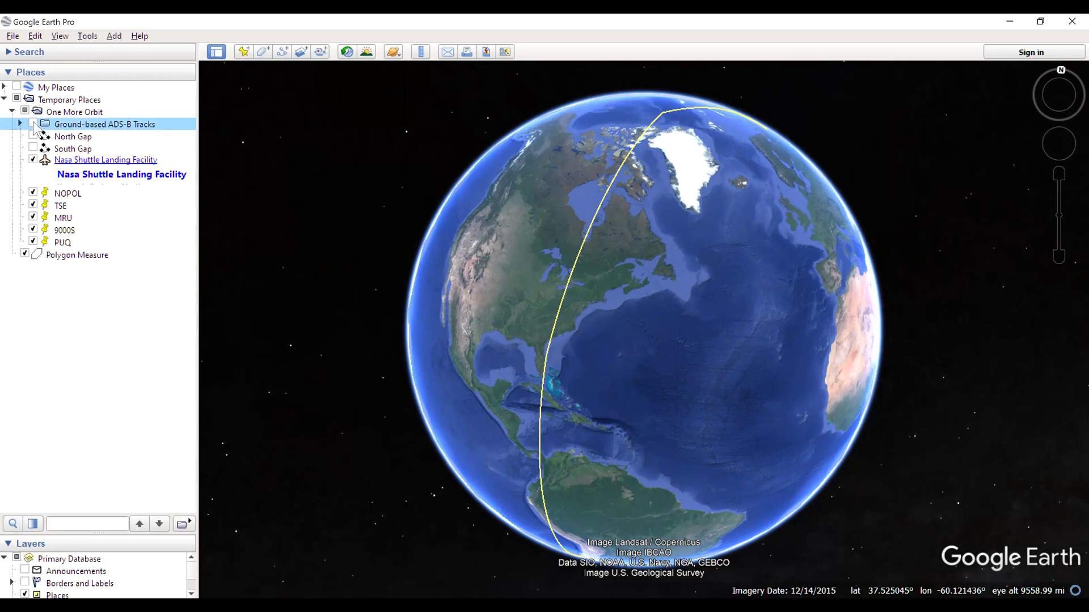
- Turn on Ground-based ADS-B Tracks and pan north along them over the pole
left_click(33, 124)
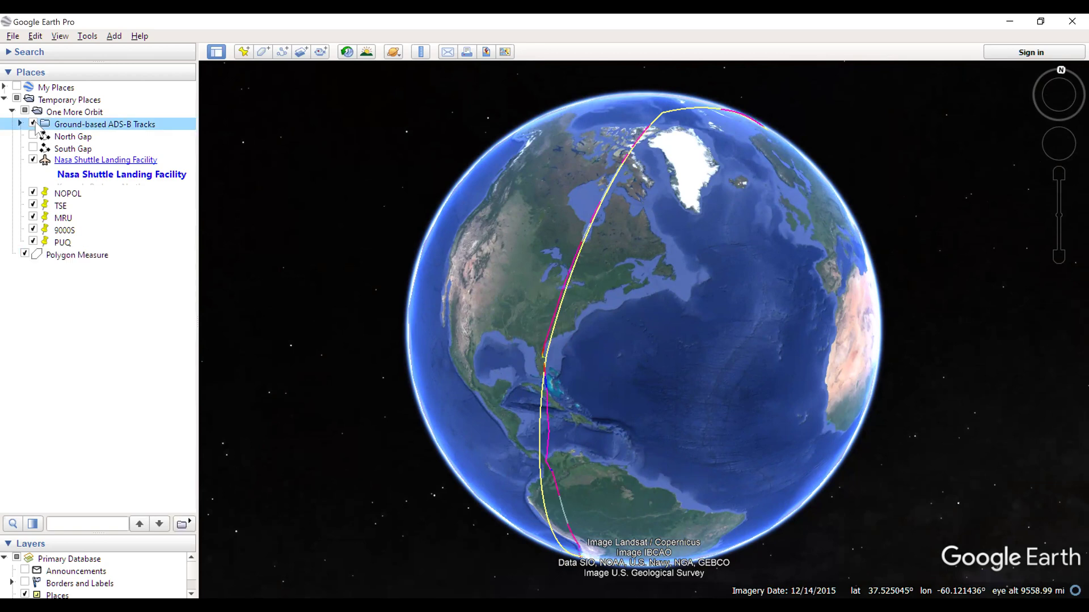
double_click(564, 347)
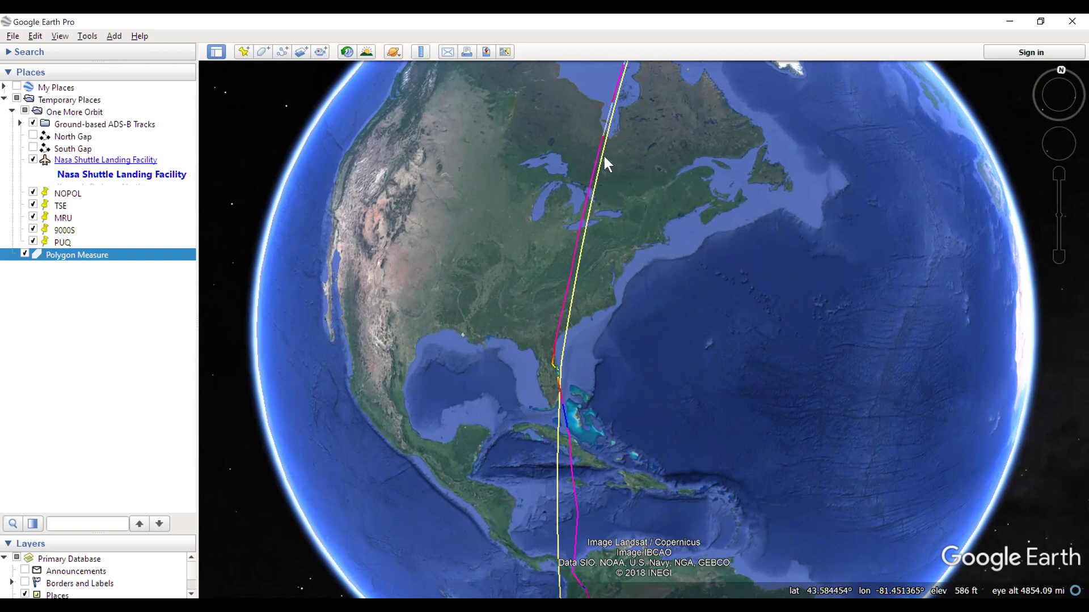
left_click_drag(607, 154, 602, 310)
left_click_drag(603, 248, 631, 314)
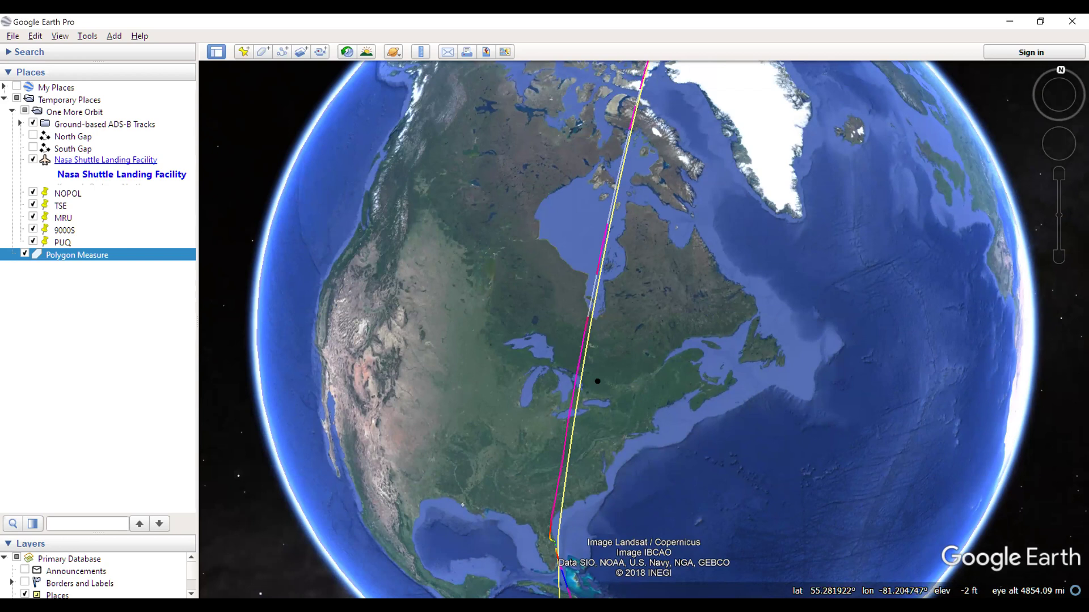
left_click_drag(590, 355, 584, 335)
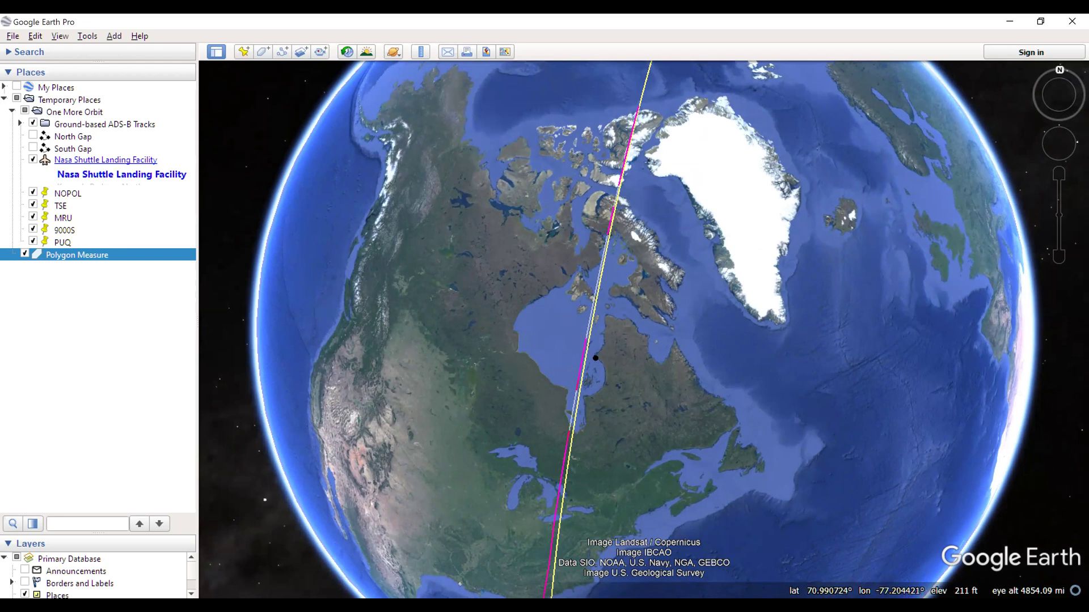
key("Up")
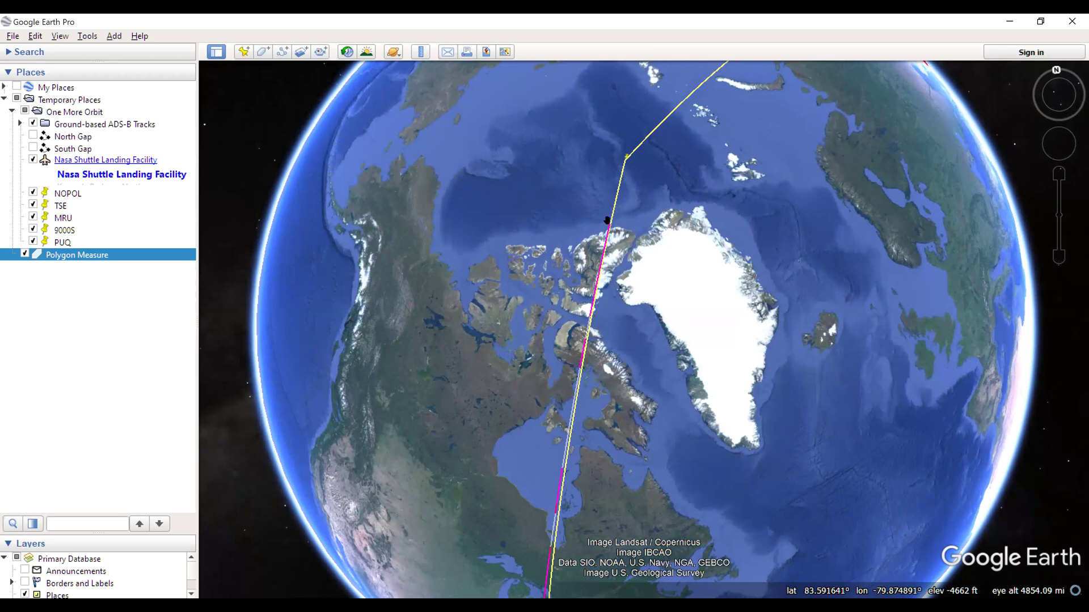
left_click_drag(690, 172, 659, 228)
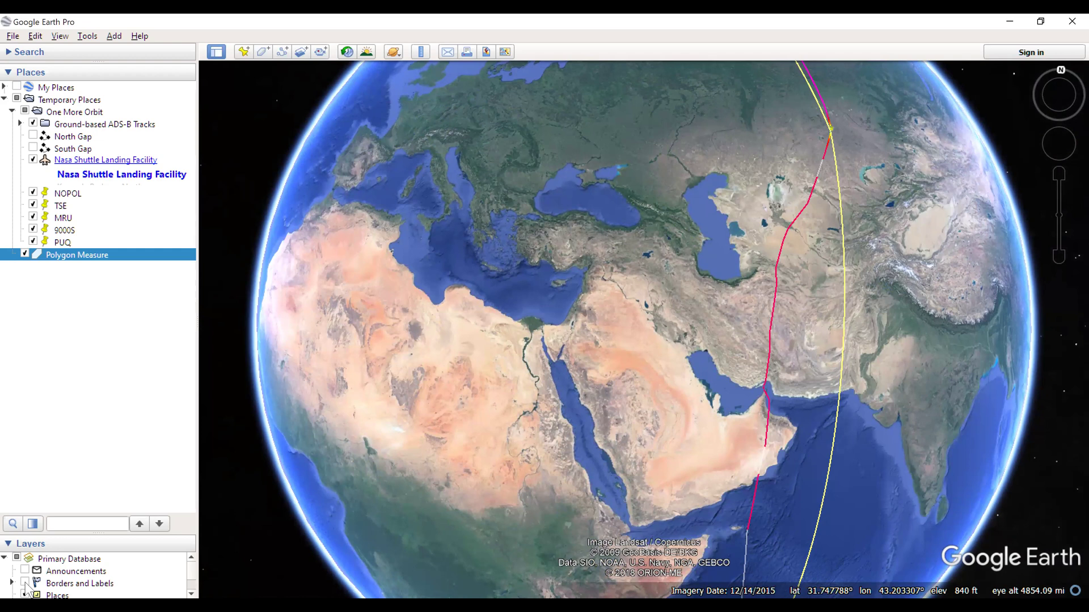
- Turn on Borders and Labels and follow the tracks south past Madagascar, then return to North America
left_click(25, 583)
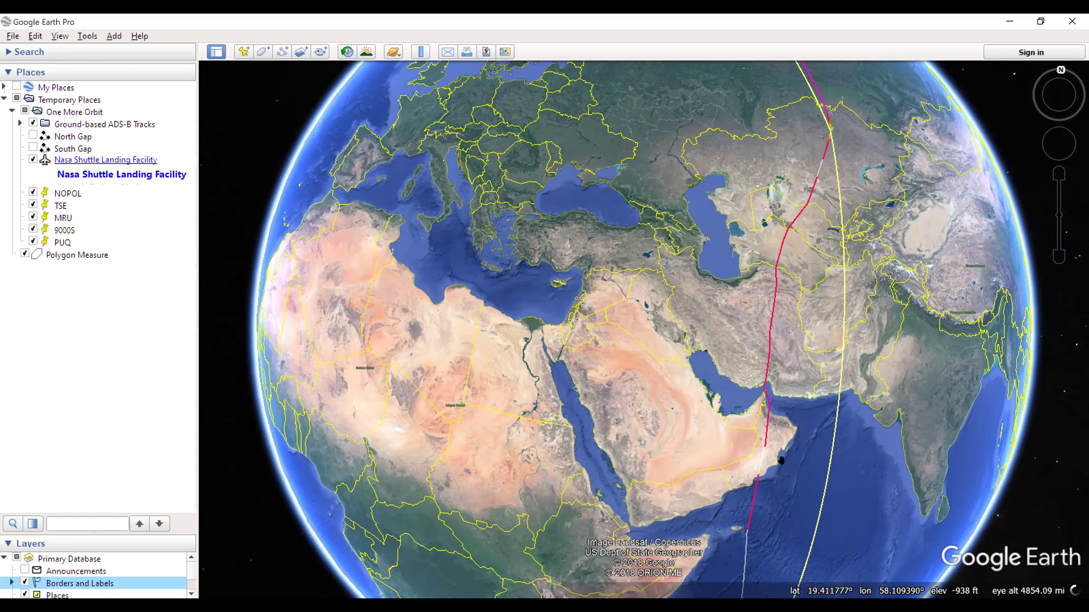
left_click_drag(699, 379, 638, 334)
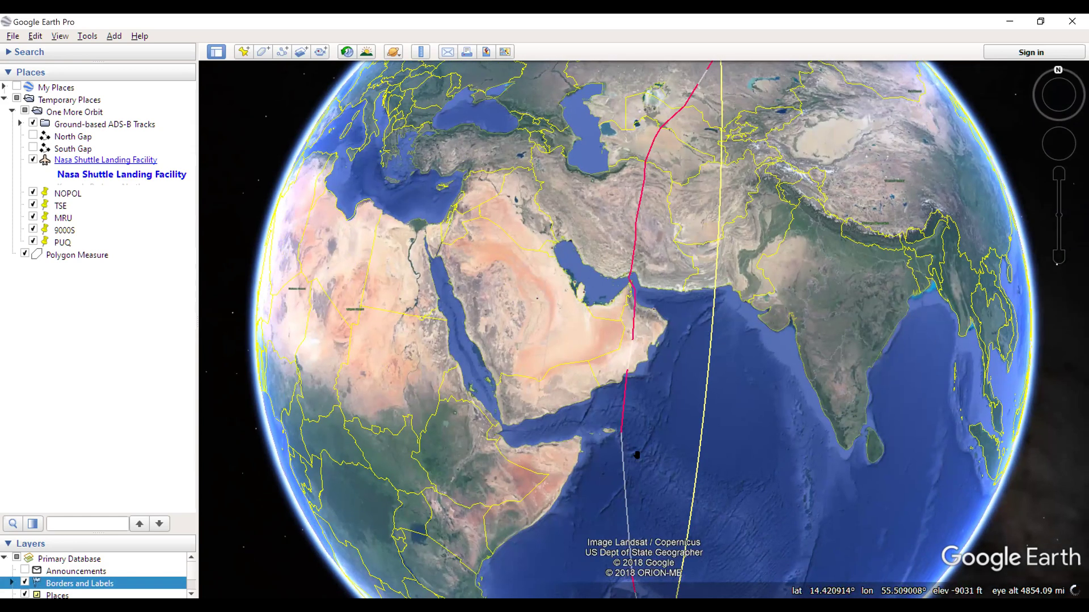
key("Down")
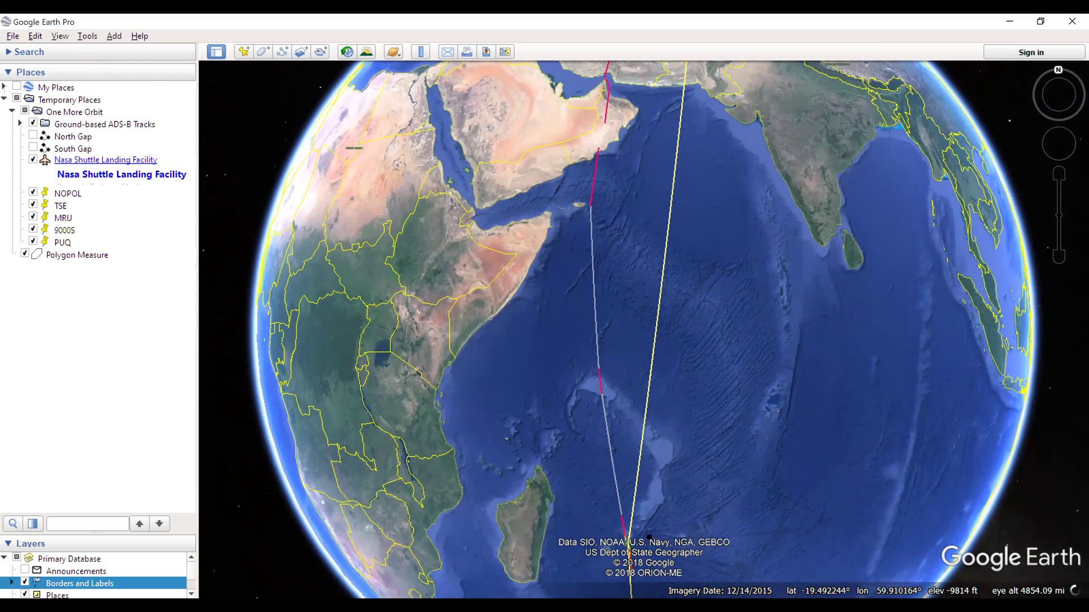
key("Down")
key("Down")
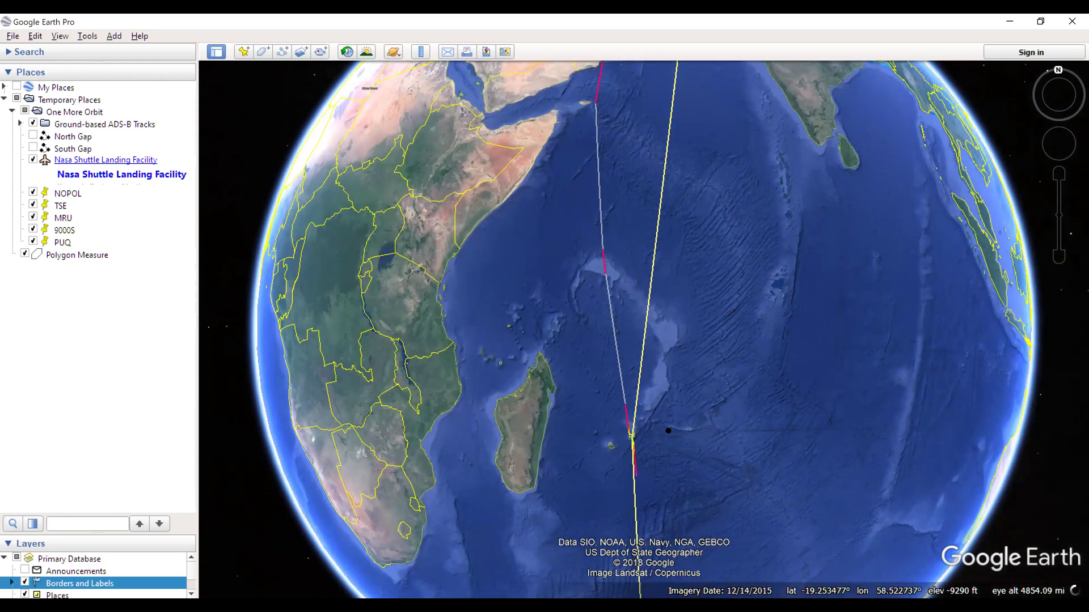
key("Down")
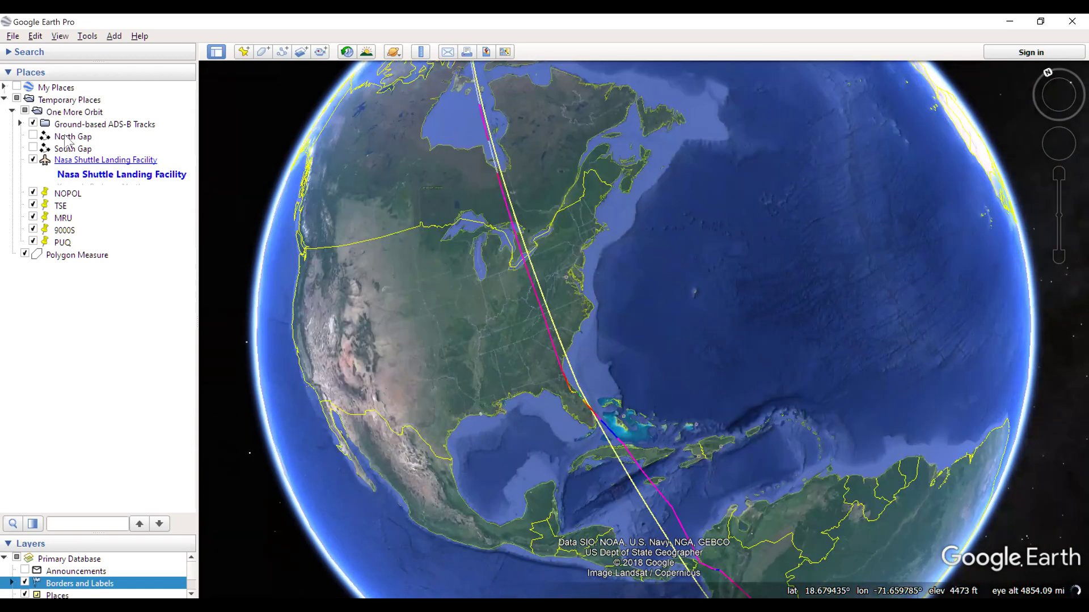
left_click(76, 255)
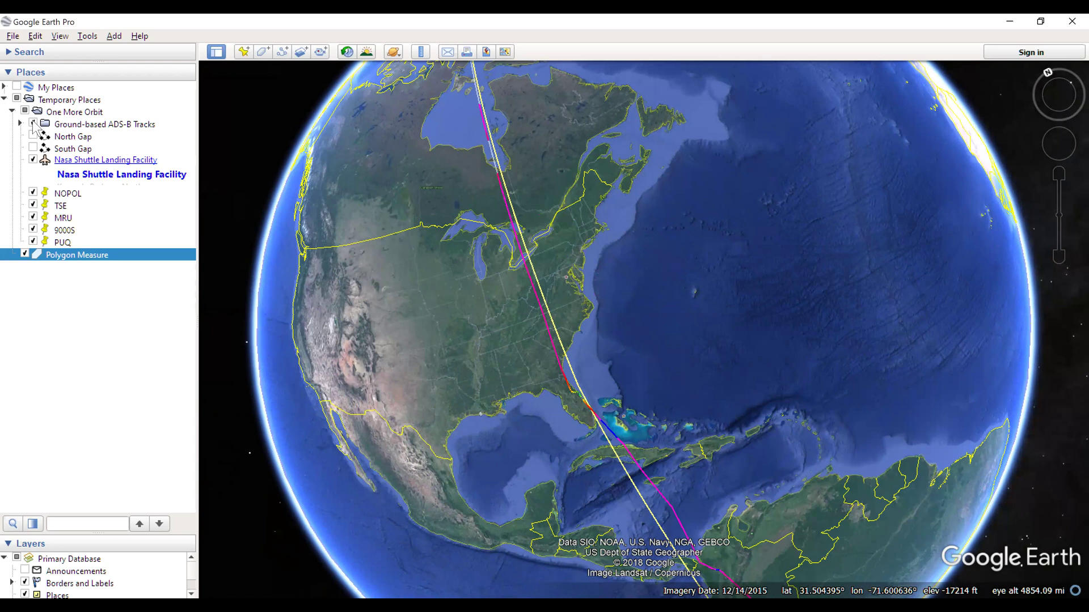
- Hide the Polygon Measure line and toggle the Ground-based ADS-B Tracks off and back on
left_click(33, 124)
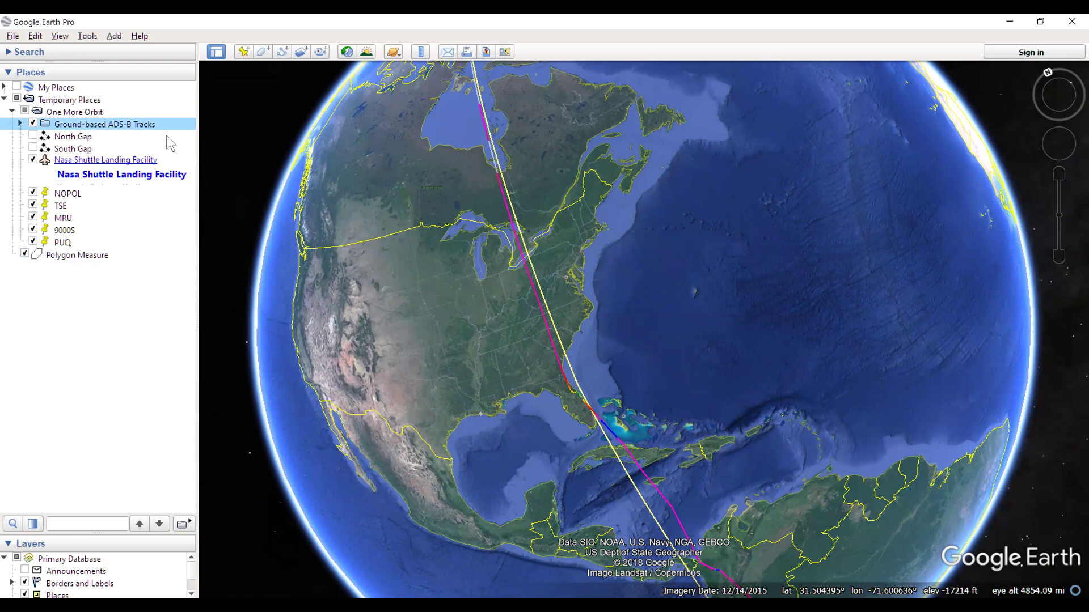
left_click(33, 124)
key("End")
key("space")
left_click(30, 127)
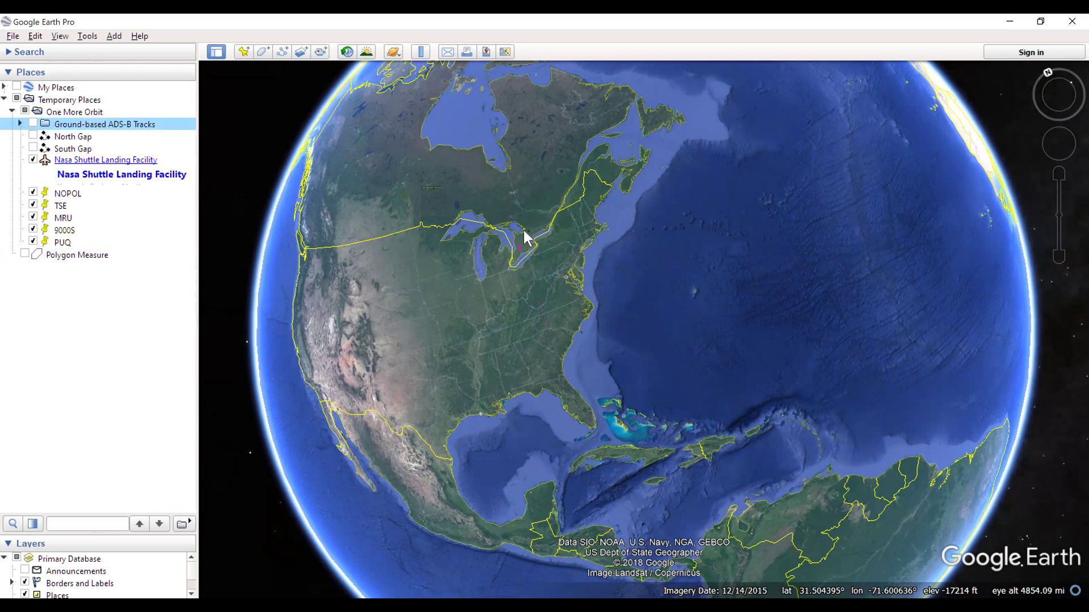
key("space")
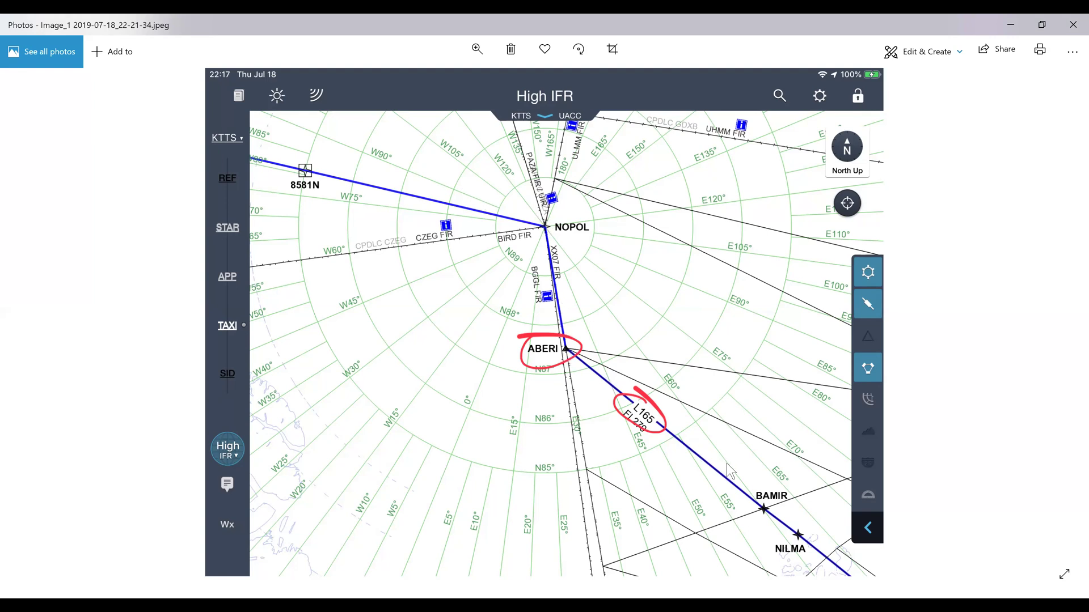
- Go to Image_2, the chart showing L165 from ABERI past BAMIR and NILMA
key("Right")
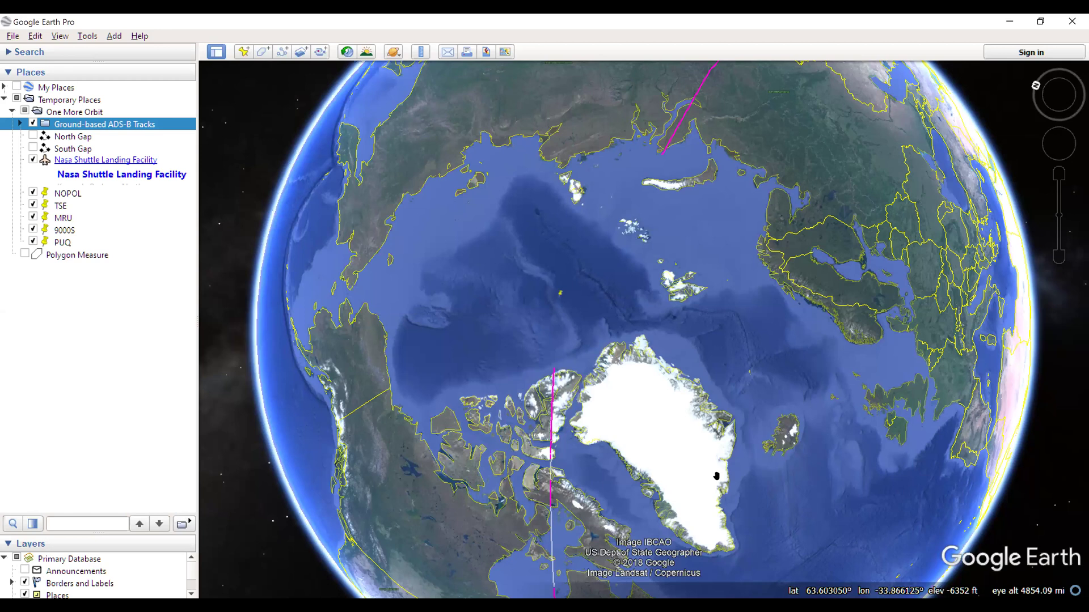
- Turn on the North Gap line and follow it over Siberia and Russia to the Caspian
left_click(33, 136)
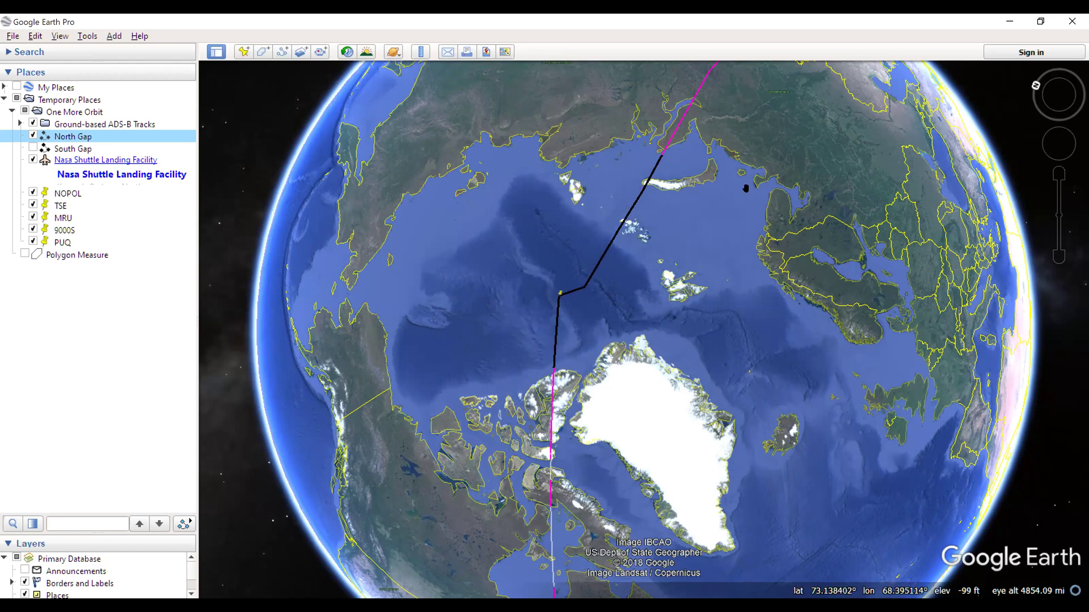
left_click_drag(795, 214, 698, 308)
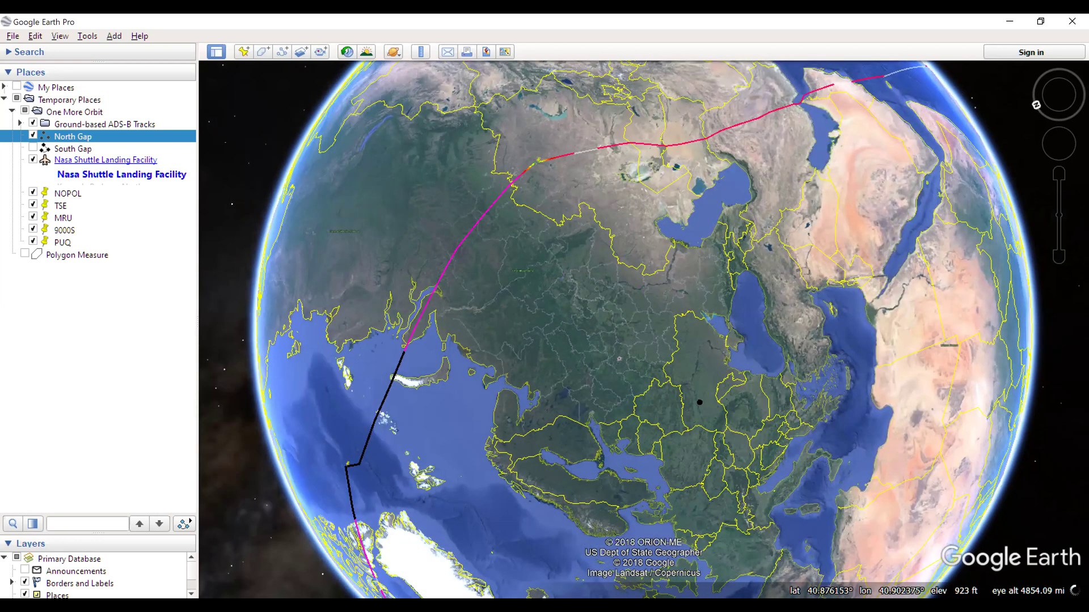
left_click_drag(701, 403, 617, 407)
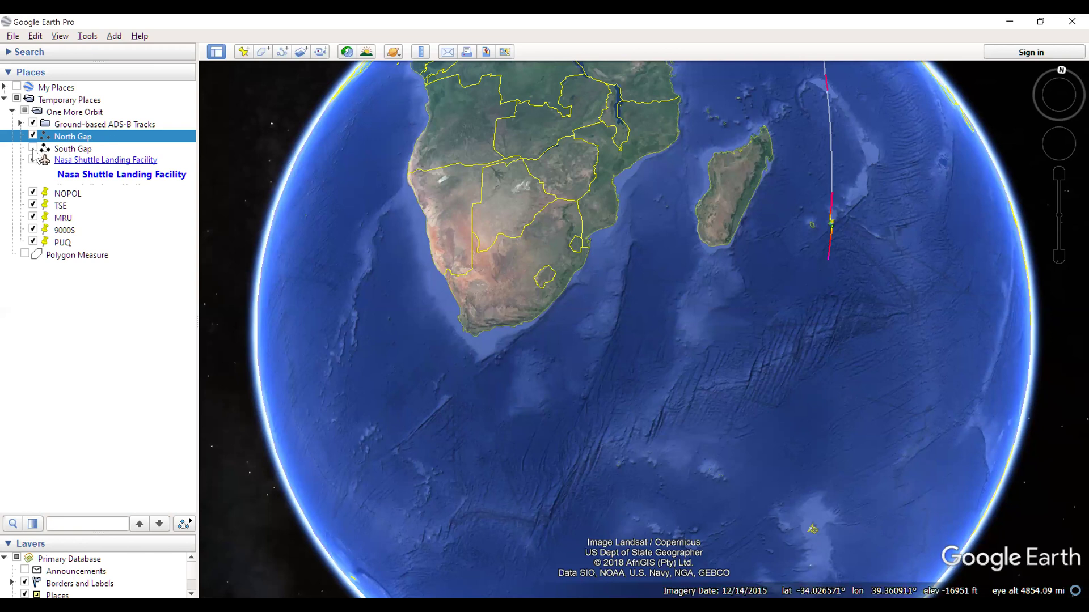
- Turn on South Gap in Places to extend the track south toward the pole
left_click(33, 149)
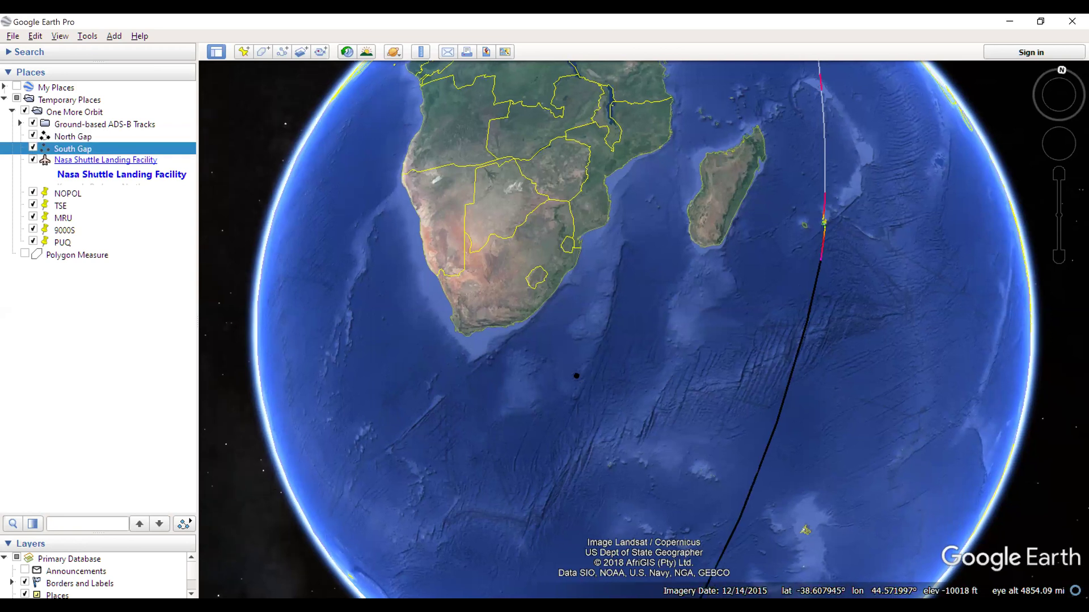